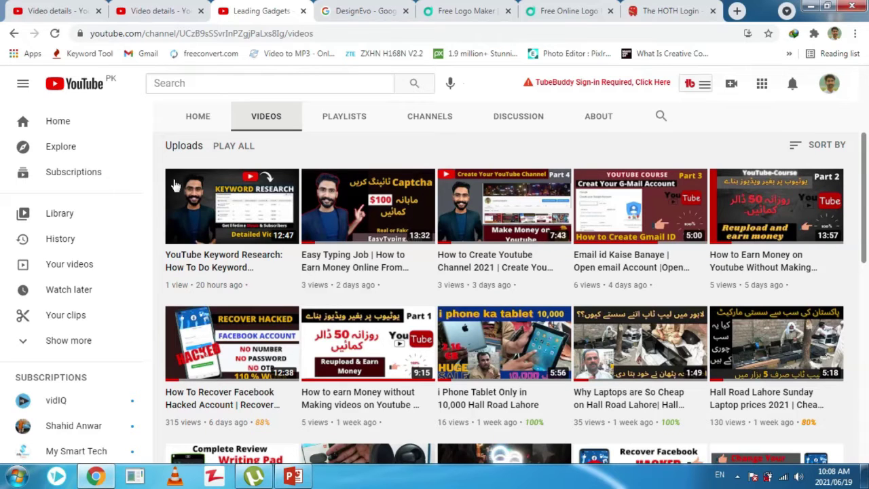
# - Leave the YouTube channel page for the 'DesignEvo - Google Search' results tab
pyautogui.scroll(2, 849, 217)
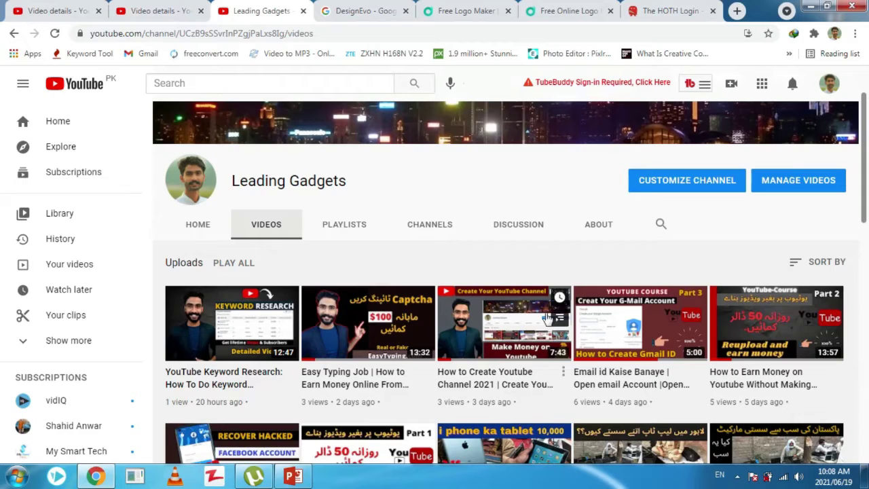
pyautogui.moveTo(867, 166); pyautogui.dragTo(867, 193)
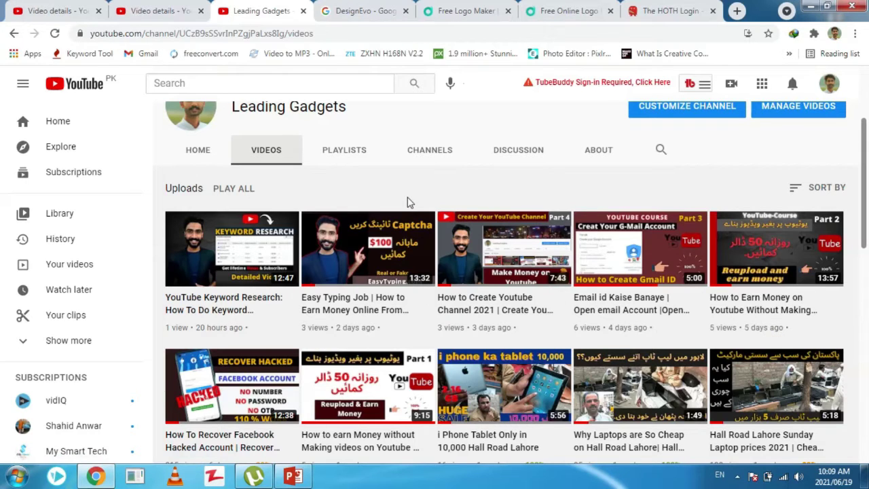
pyautogui.click(357, 17)
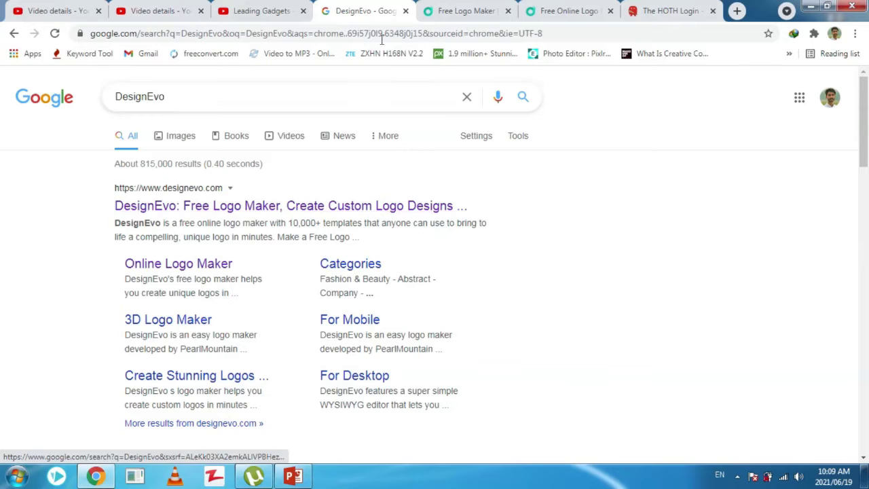
# - Switch to the Free Logo Maker tab at designevo.com/logo-maker
pyautogui.click(440, 14)
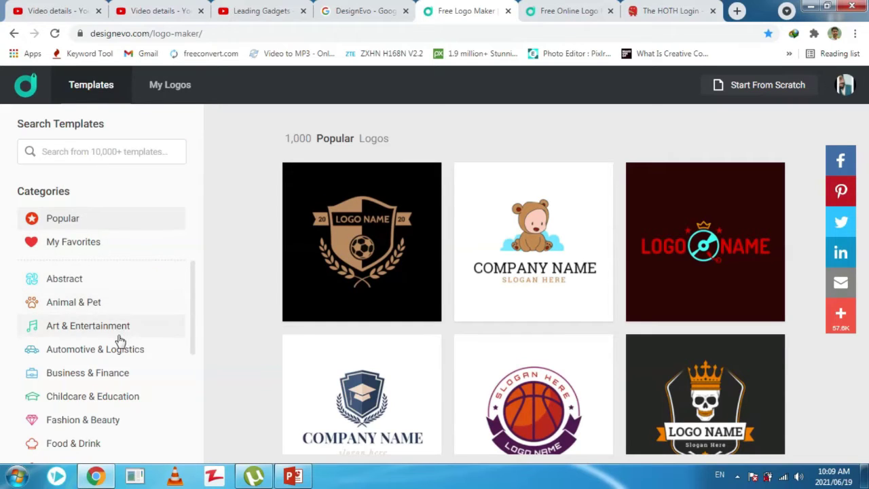
# - Filter to Childcare & Education and open the lightbulb graduation logo for customizing
pyautogui.click(122, 405)
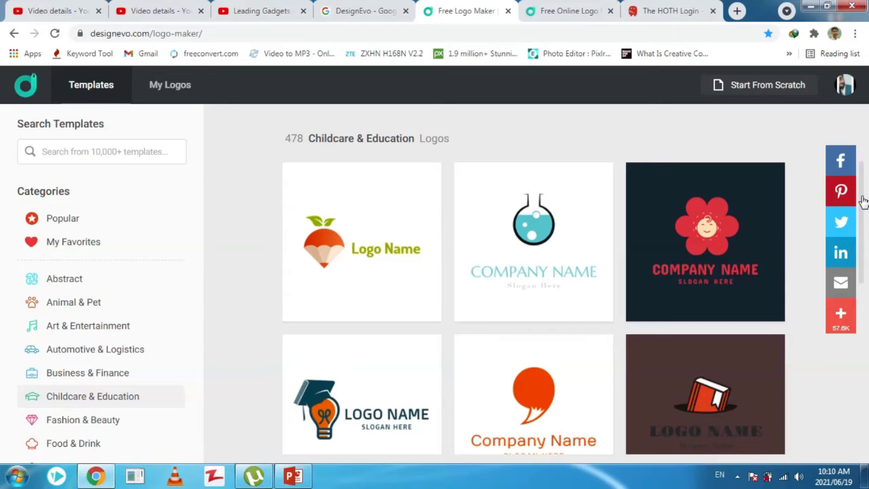
pyautogui.moveTo(863, 202); pyautogui.dragTo(865, 334)
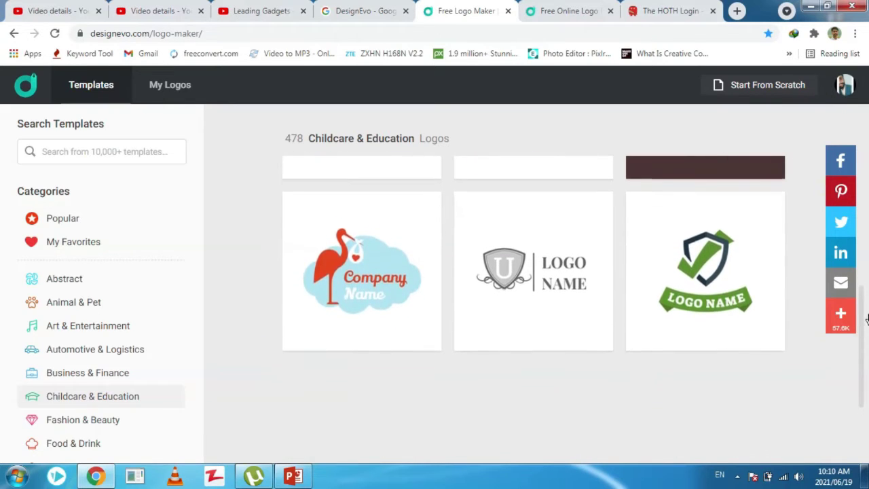
pyautogui.scroll(2, 342, 282)
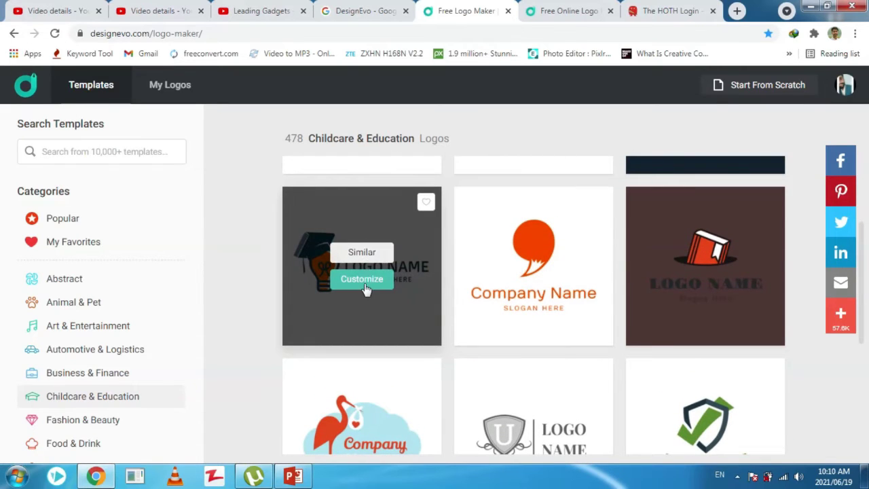
pyautogui.click(367, 279)
# - Return to the template gallery and browse the Fashion & Beauty logo templates
pyautogui.click(417, 11)
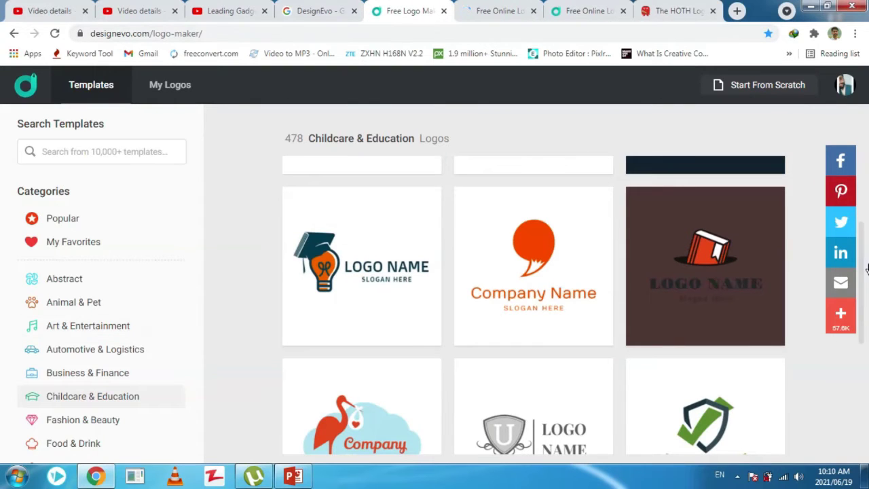
pyautogui.scroll(2, 863, 257)
pyautogui.scroll(2, 863, 257)
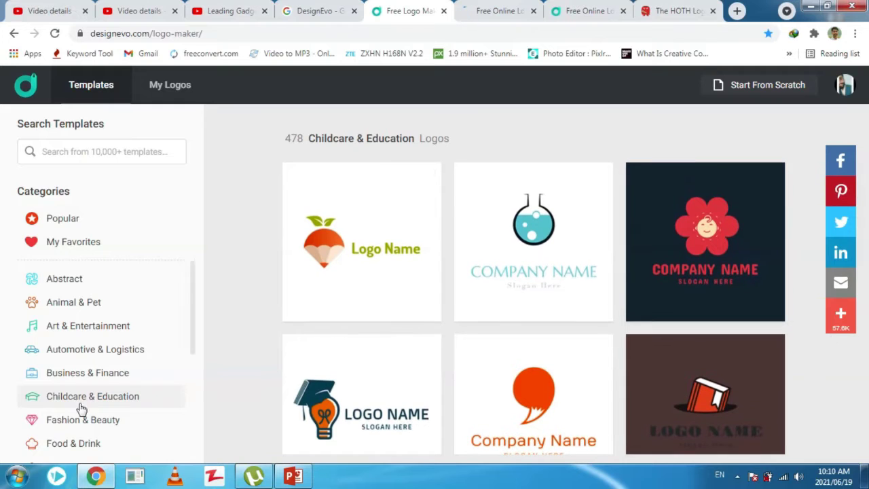
pyautogui.click(82, 420)
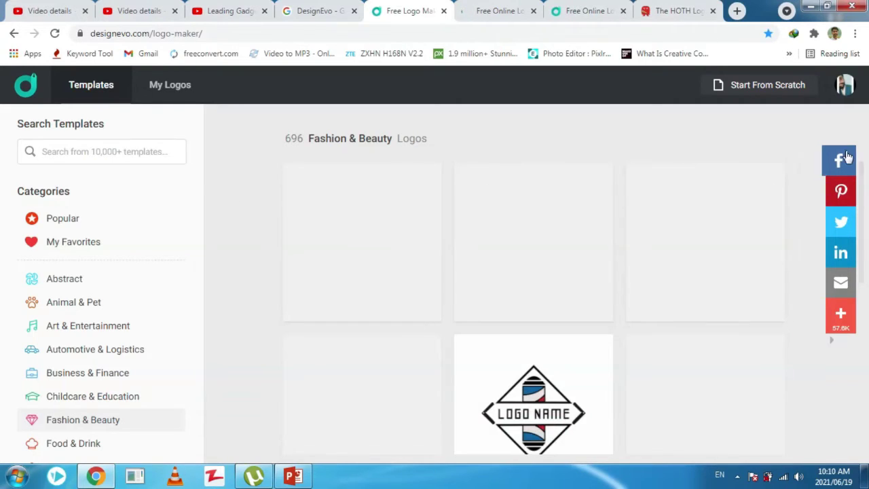
pyautogui.moveTo(864, 178); pyautogui.dragTo(865, 196)
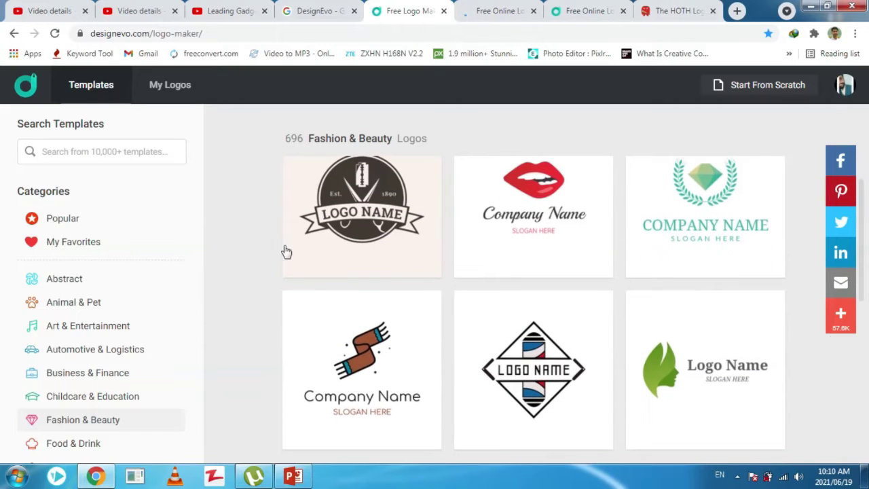
pyautogui.moveTo(379, 237)
pyautogui.moveTo(394, 360)
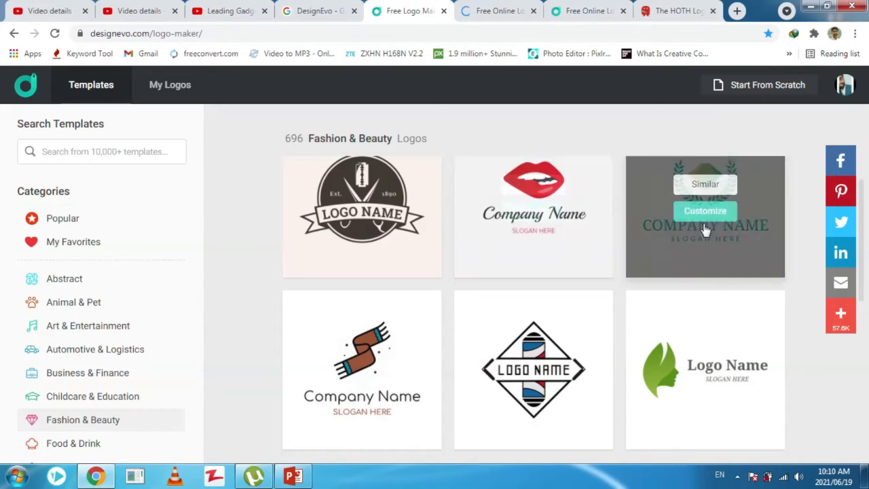
pyautogui.moveTo(512, 253)
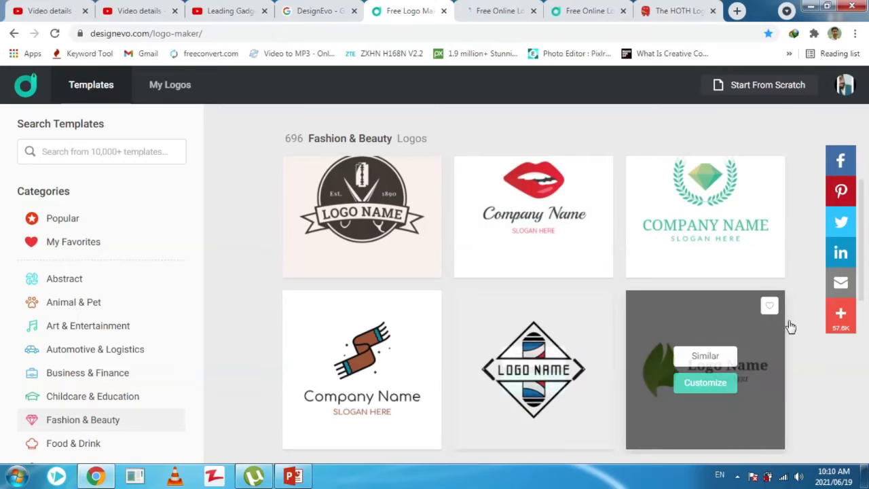
pyautogui.moveTo(866, 205); pyautogui.dragTo(866, 295)
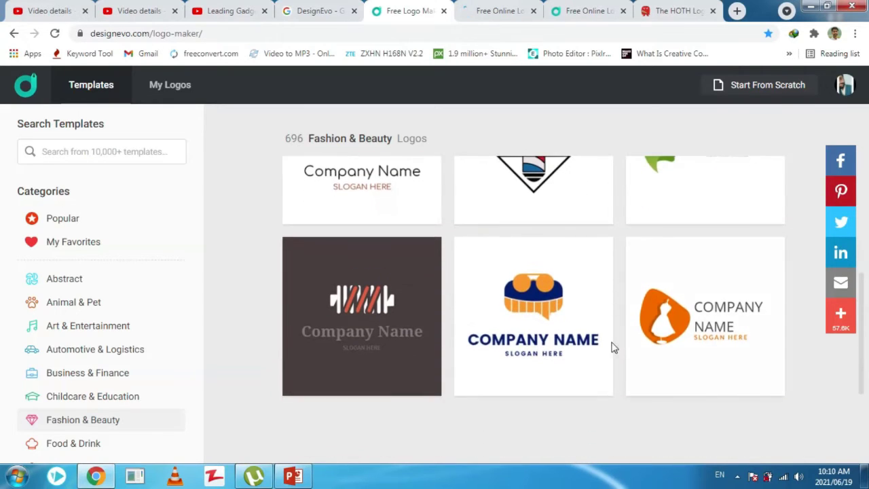
# - Switch the gallery's category back to Popular
pyautogui.moveTo(556, 344)
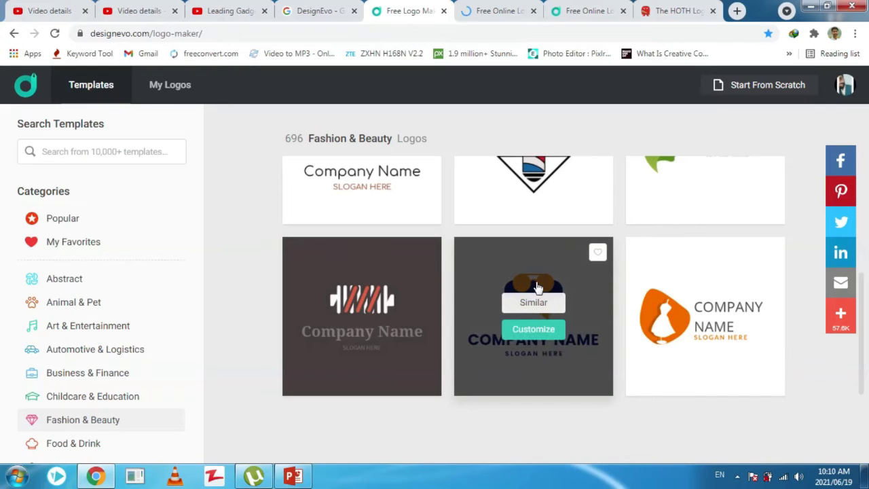
pyautogui.moveTo(708, 347)
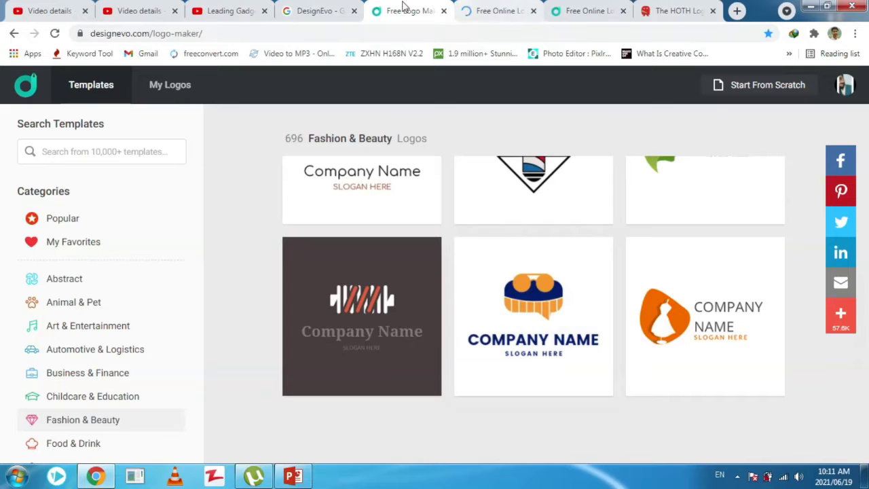
pyautogui.moveTo(865, 311); pyautogui.dragTo(865, 258)
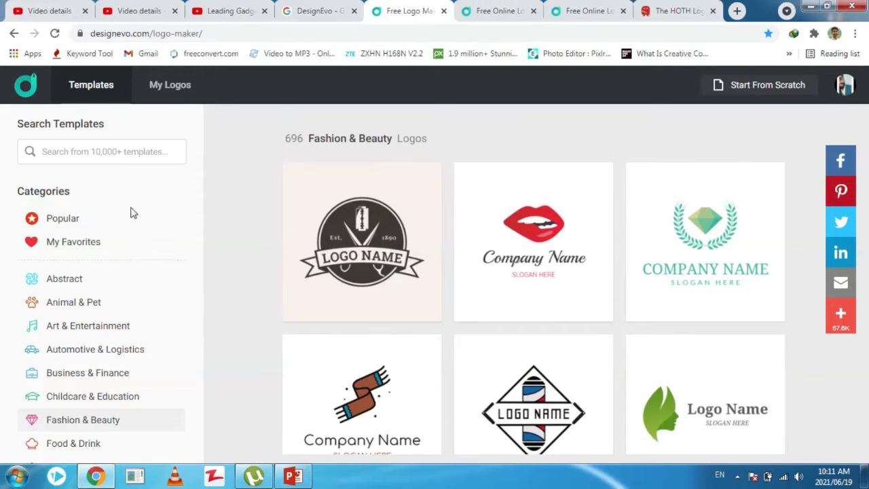
pyautogui.click(71, 222)
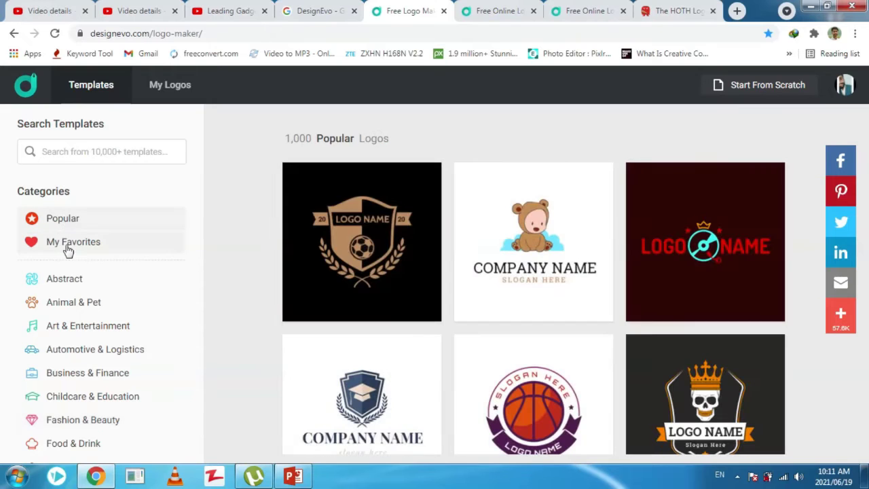
pyautogui.moveTo(523, 283)
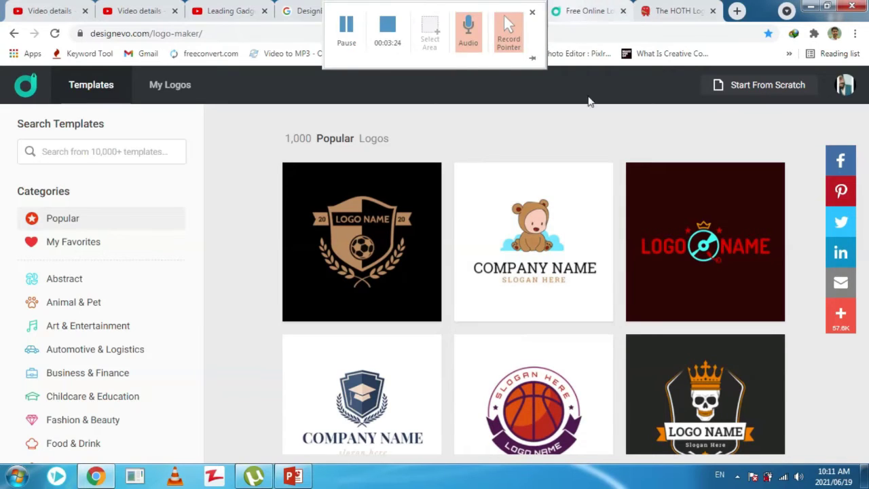
# - In the teddy-bear logo editor, add a logo name text and a slogan text
pyautogui.click(591, 16)
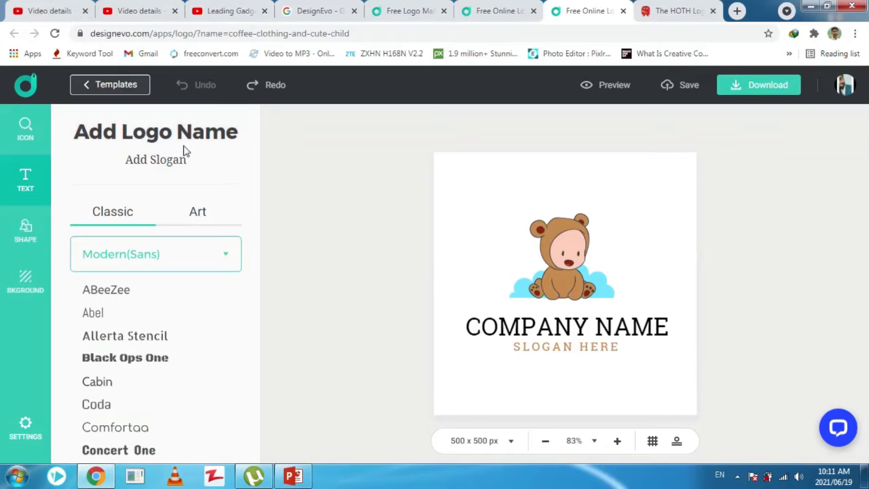
pyautogui.click(184, 141)
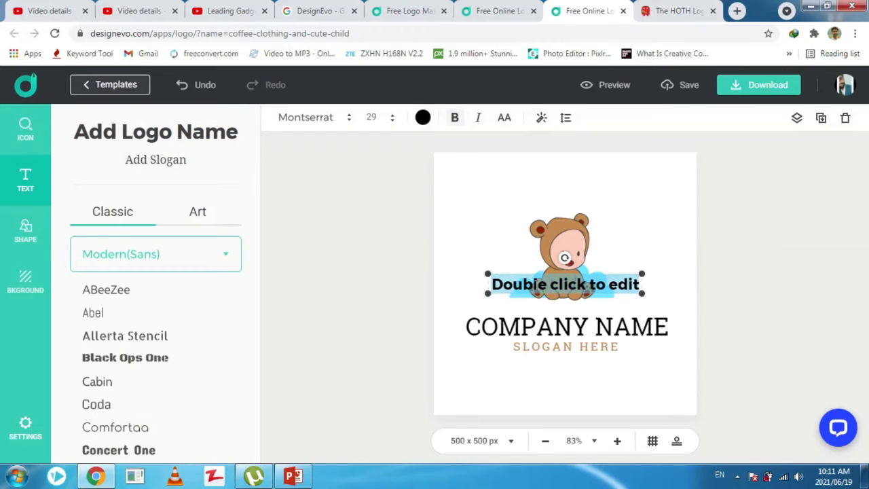
pyautogui.click(168, 169)
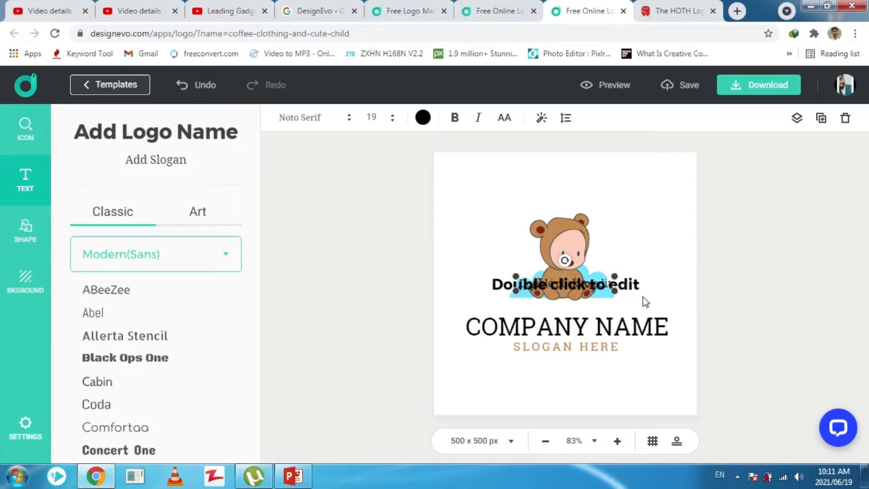
# - Move the name above the bear, the slogan up-left, the bear right and the cloud left
pyautogui.moveTo(586, 284); pyautogui.dragTo(574, 190)
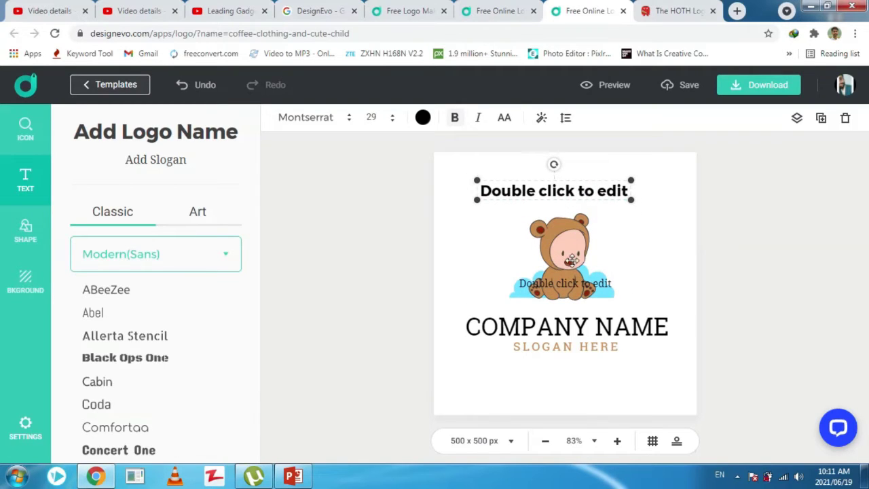
pyautogui.moveTo(562, 282); pyautogui.dragTo(495, 242)
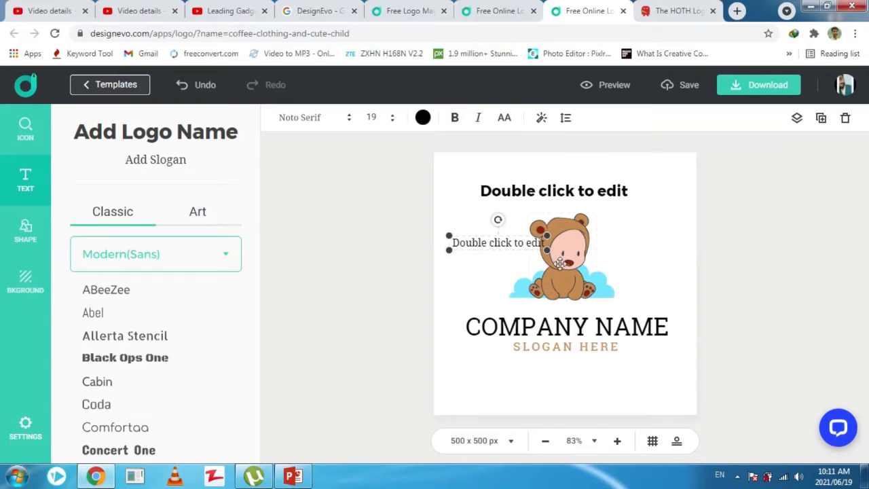
pyautogui.moveTo(558, 263); pyautogui.dragTo(645, 243)
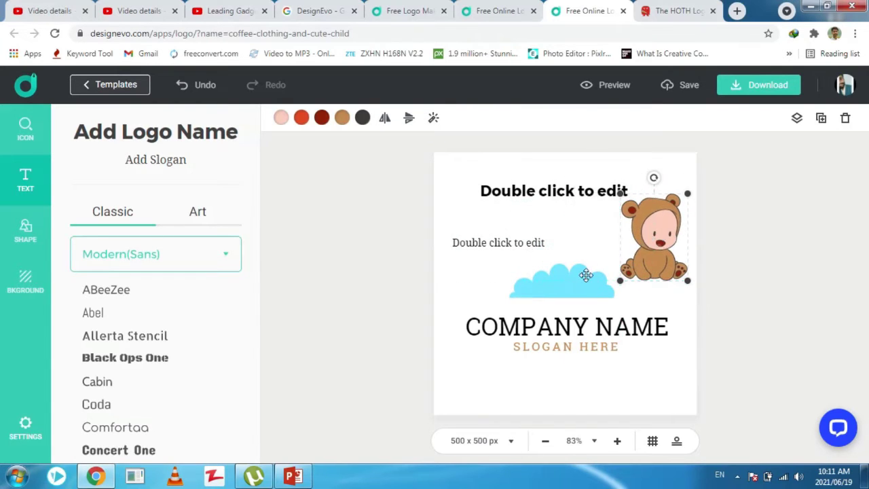
pyautogui.moveTo(586, 275)
pyautogui.mouseDown()
pyautogui.moveTo(559, 270)
pyautogui.moveTo(628, 271)
pyautogui.moveTo(626, 250)
pyautogui.moveTo(502, 273)
pyautogui.mouseUp()
pyautogui.click(623, 270)
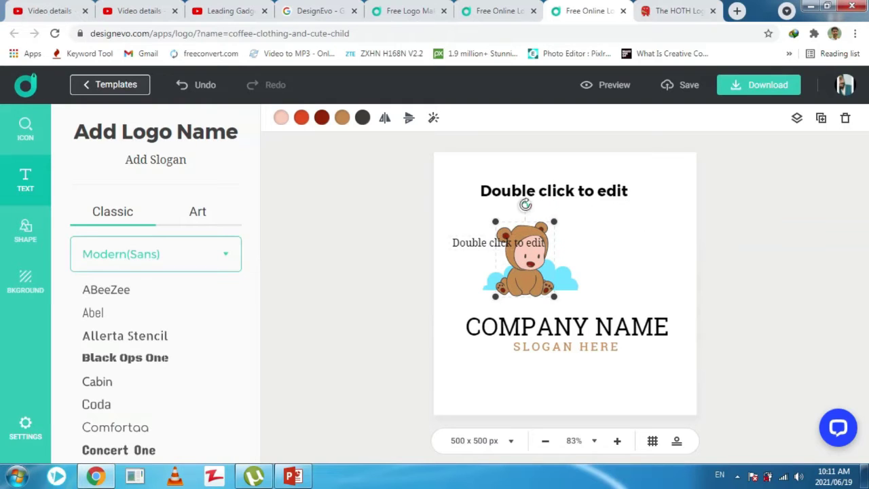
# - Apply the orange outlined Art text style to the COMPANY NAME text
pyautogui.click(556, 324)
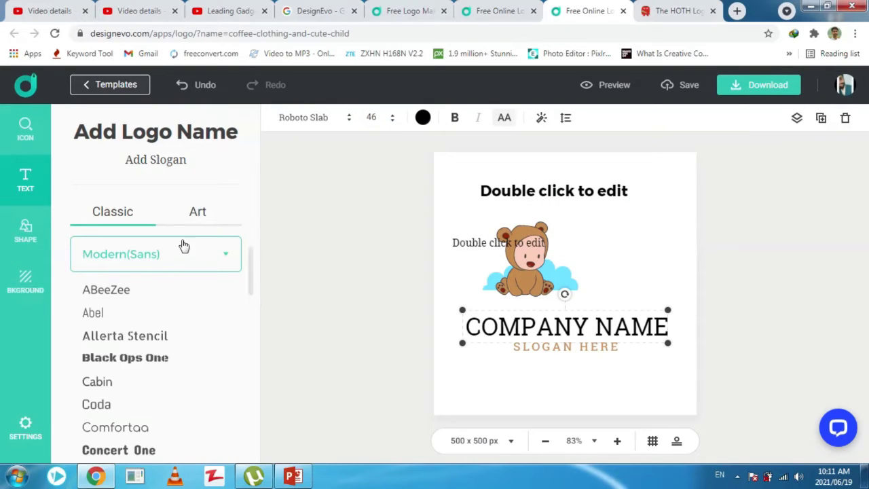
pyautogui.click(194, 219)
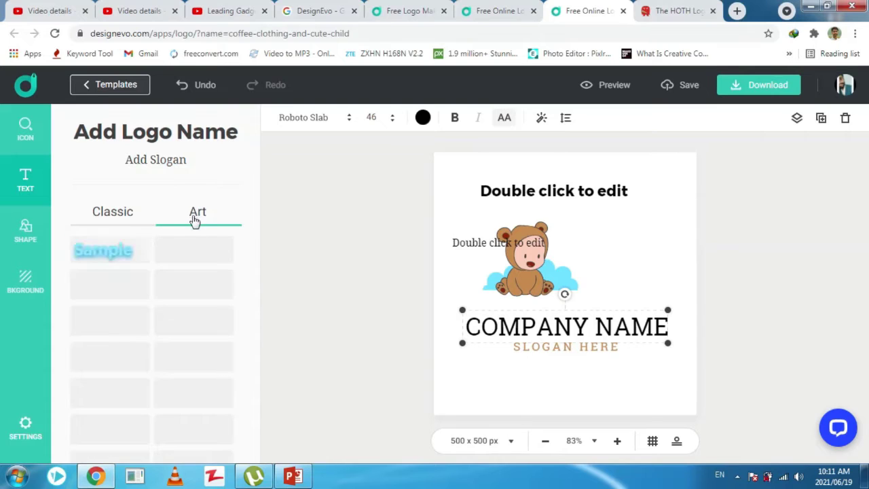
pyautogui.click(105, 285)
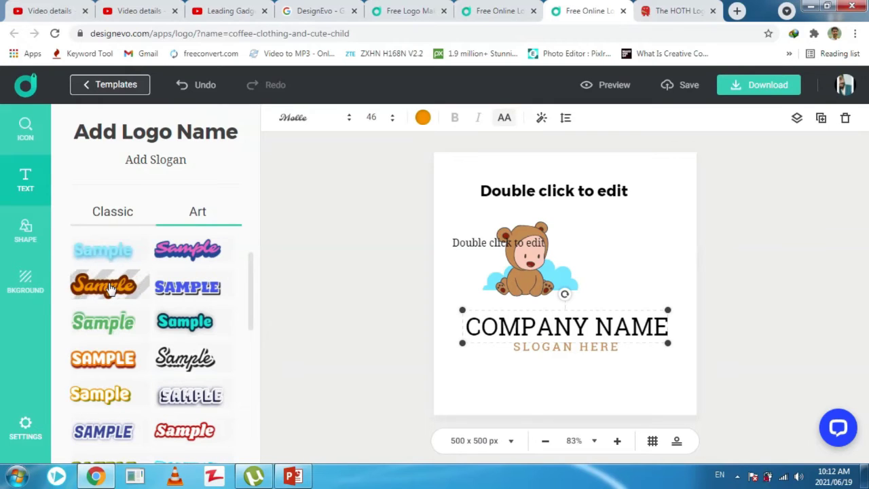
pyautogui.click(124, 215)
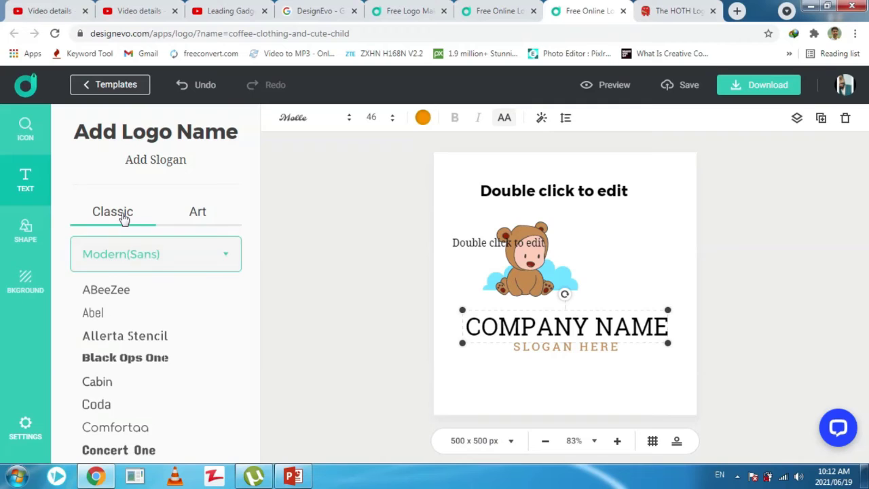
pyautogui.click(205, 267)
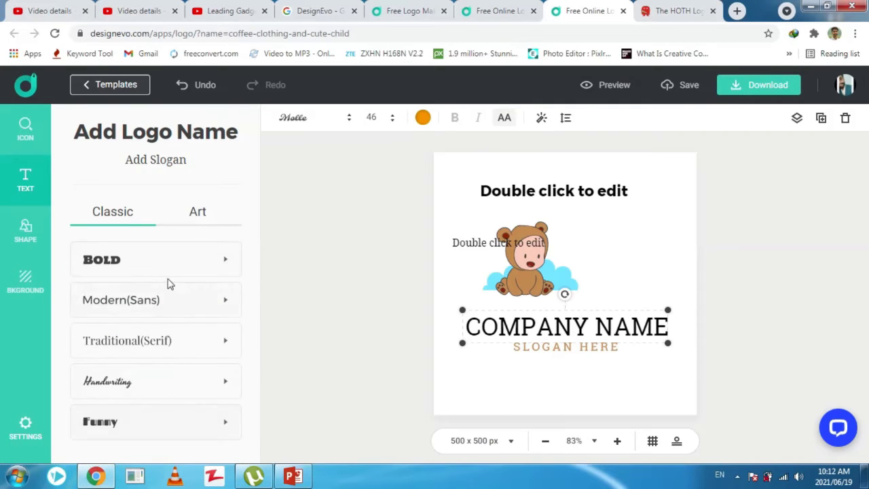
pyautogui.click(190, 221)
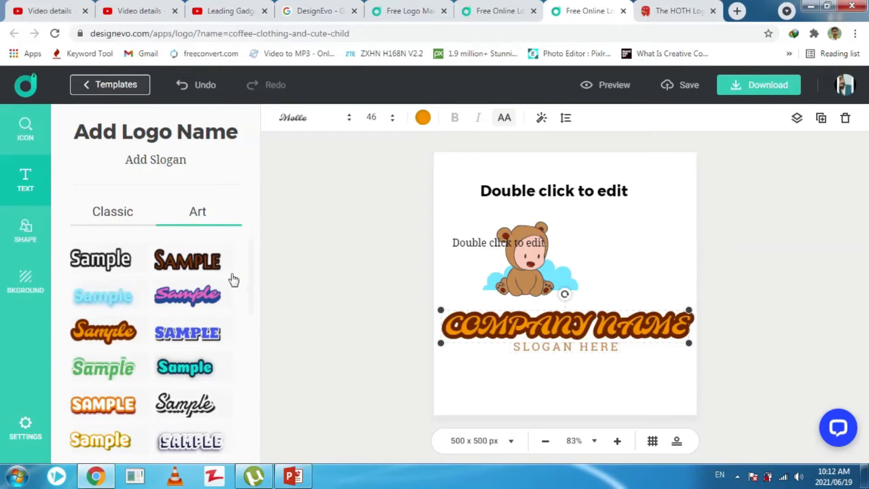
pyautogui.scroll(-3, 250, 286)
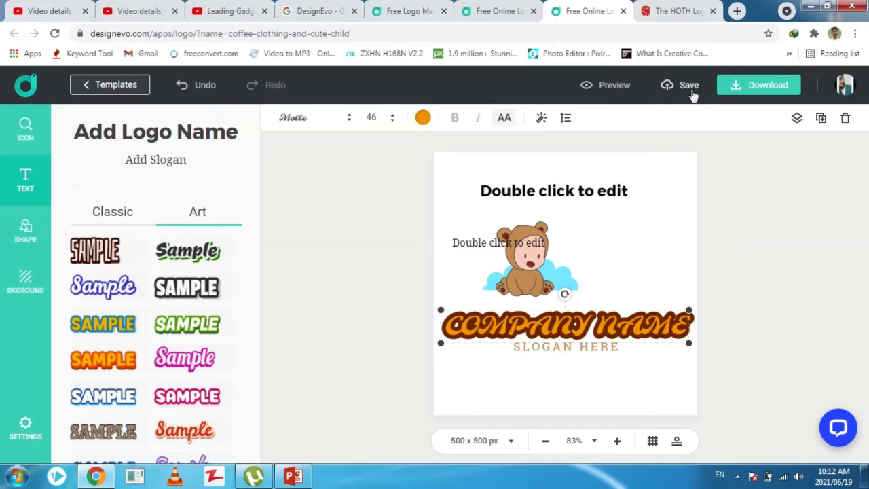
# - Preview the teddy-bear logo on business-card mockups, then go to its download page
pyautogui.click(620, 90)
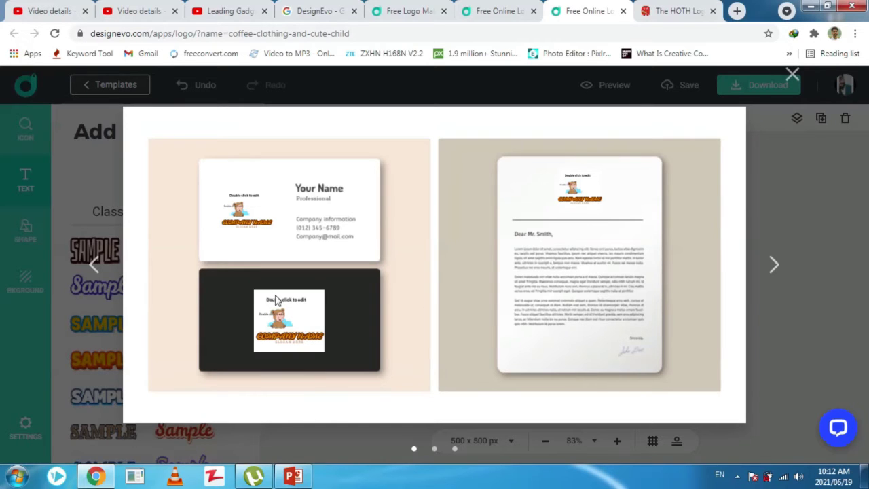
pyautogui.click(792, 75)
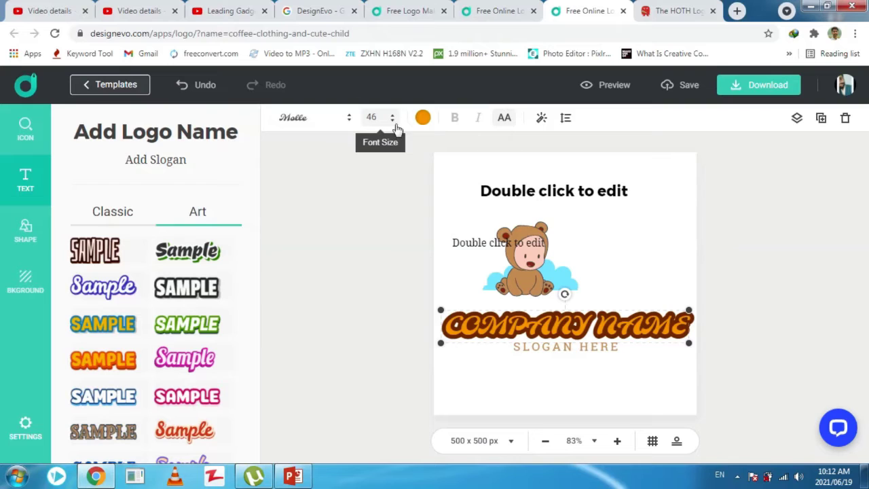
pyautogui.click(422, 117)
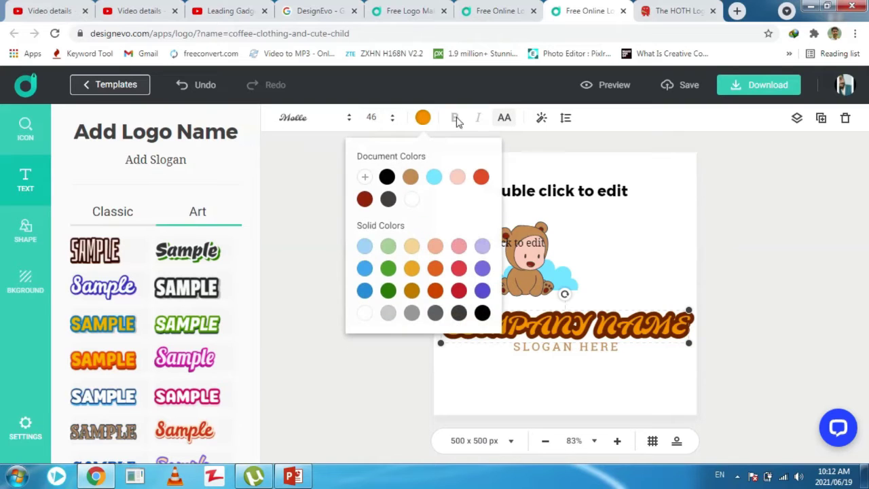
pyautogui.click(780, 93)
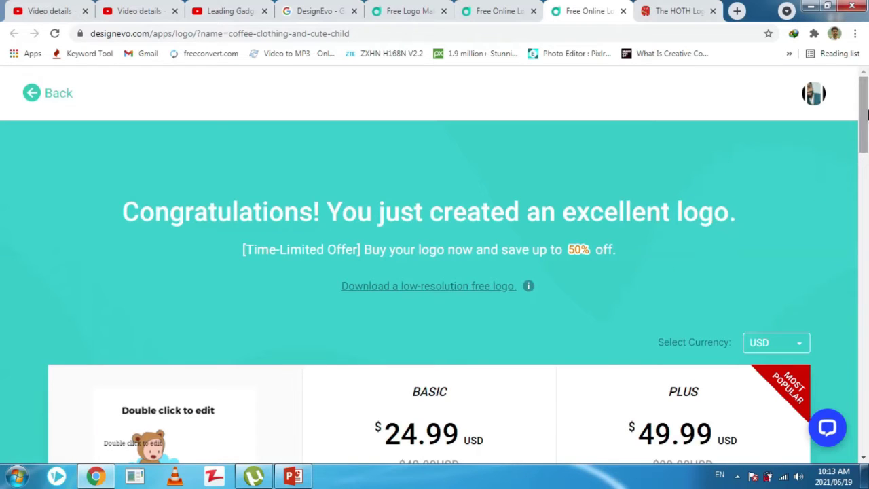
pyautogui.moveTo(867, 114); pyautogui.dragTo(867, 165)
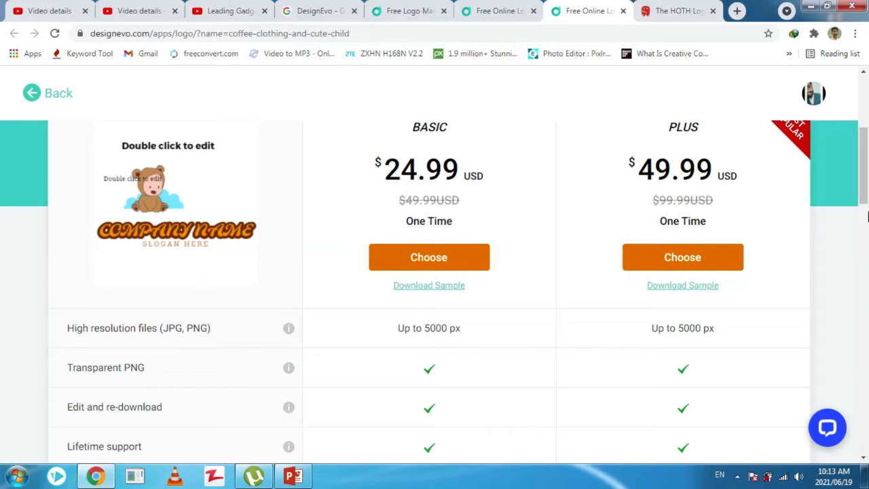
pyautogui.click(866, 218)
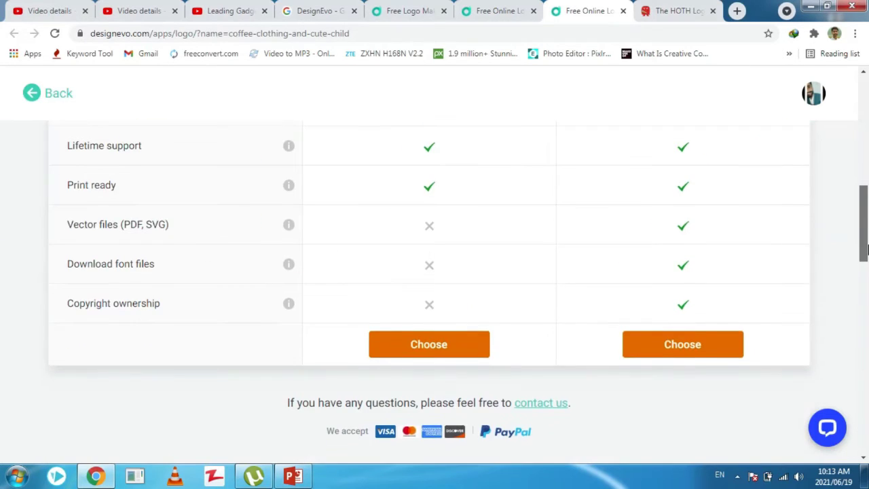
pyautogui.moveTo(864, 249); pyautogui.dragTo(863, 95)
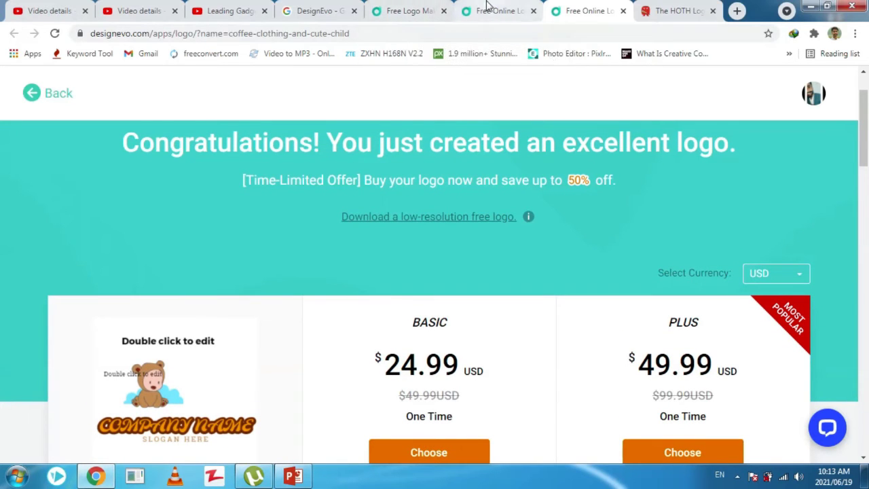
pyautogui.hotkey('alt', 'shift')
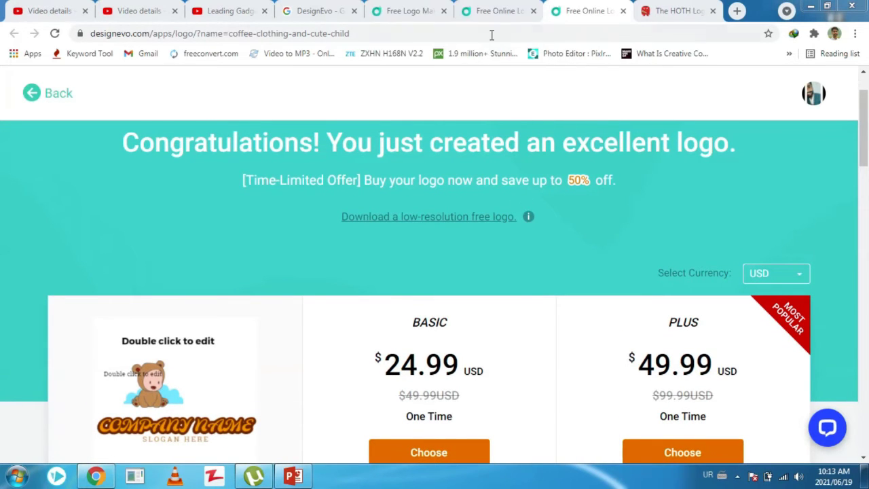
# - From the bulb-logo tab, open canva.com using the Canva bookmark in the bookmarks overflow
pyautogui.click(496, 11)
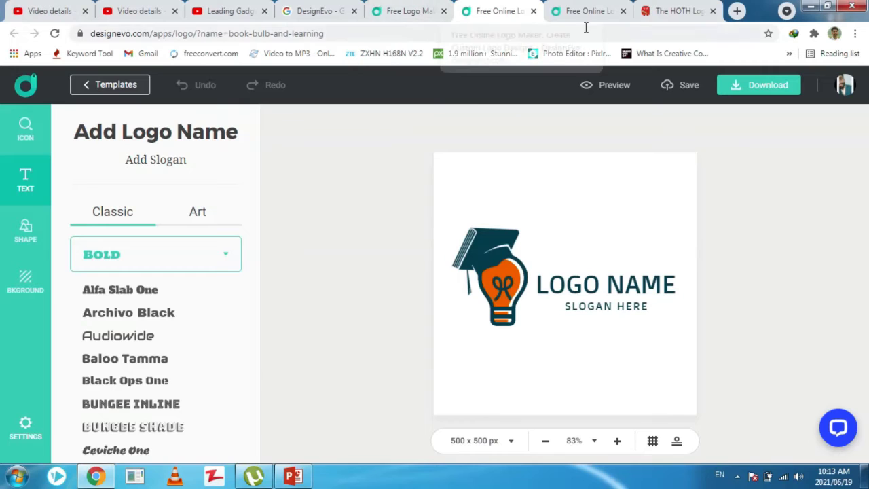
pyautogui.click(790, 54)
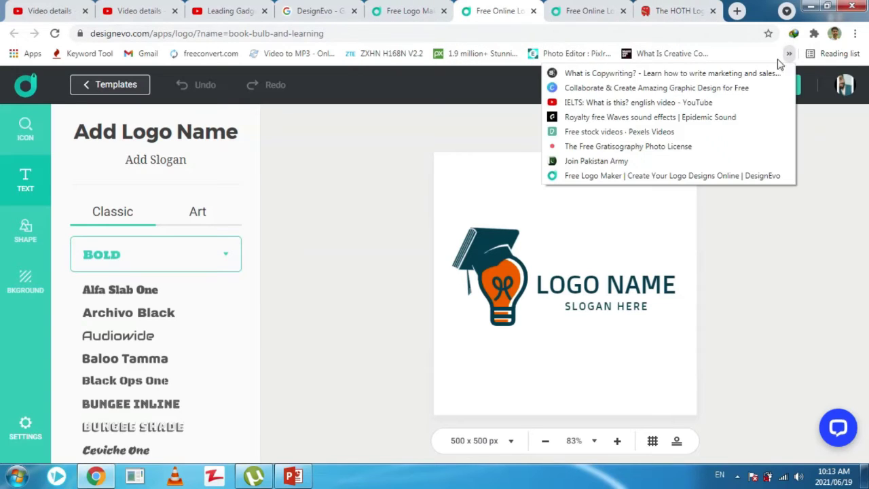
pyautogui.click(663, 94)
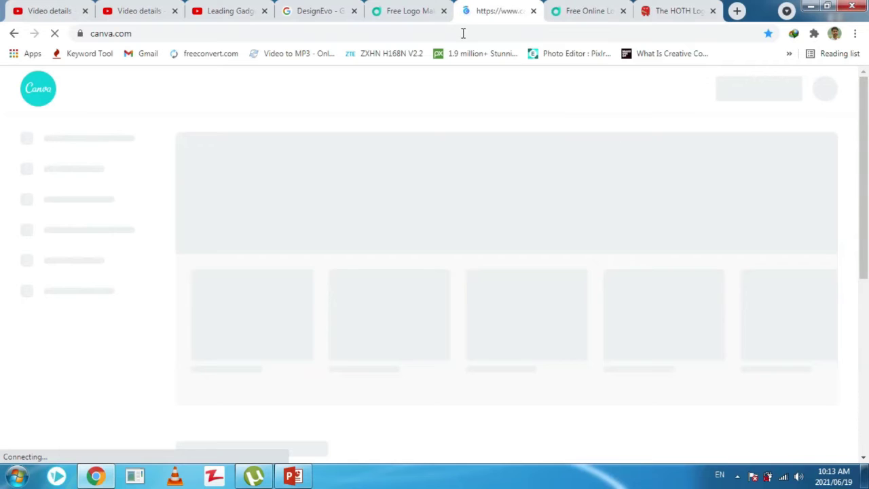
# - Glance at the Free Logo Maker tab, then return to canva.com until it finishes loading
pyautogui.click(414, 18)
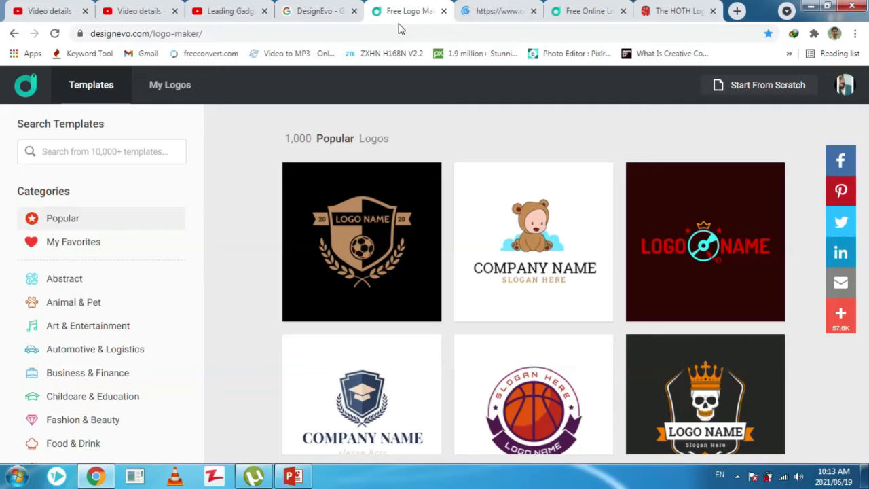
pyautogui.click(493, 11)
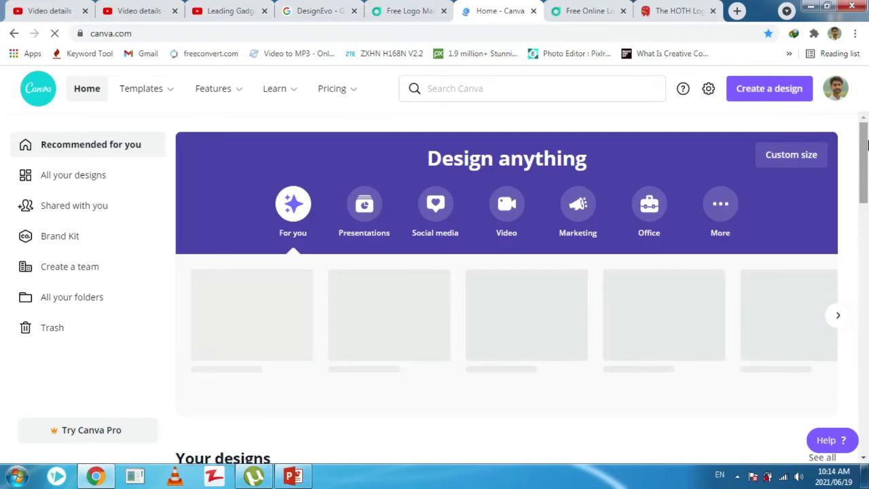
# - Scroll down the Canva home page and page the Resumes row through to its last templates
pyautogui.moveTo(867, 144); pyautogui.dragTo(867, 233)
pyautogui.scroll(-2, 251, 266)
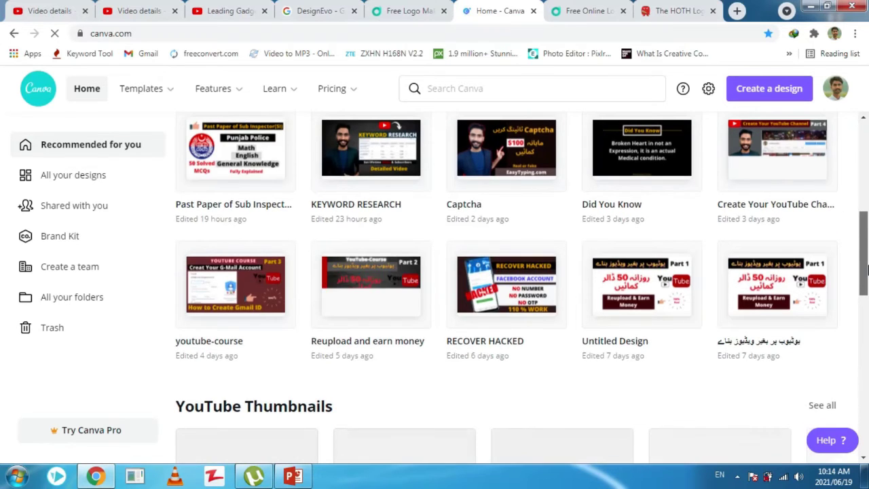
pyautogui.moveTo(867, 217); pyautogui.dragTo(867, 284)
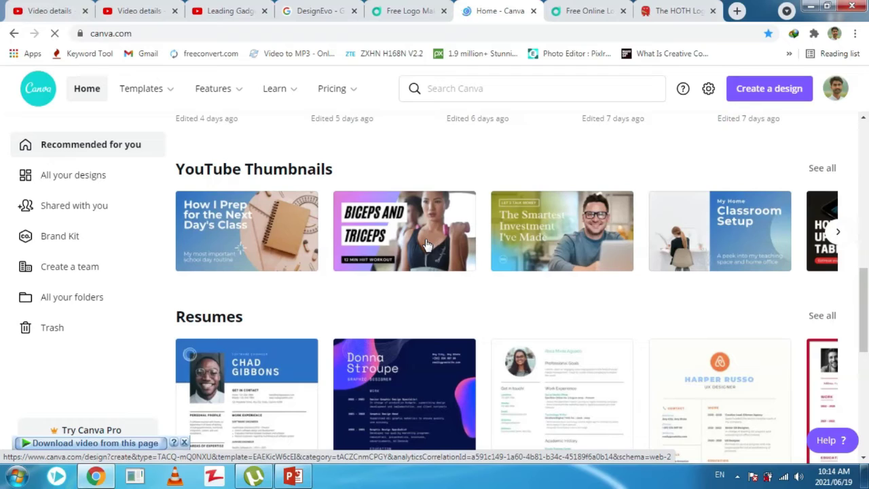
pyautogui.moveTo(406, 6)
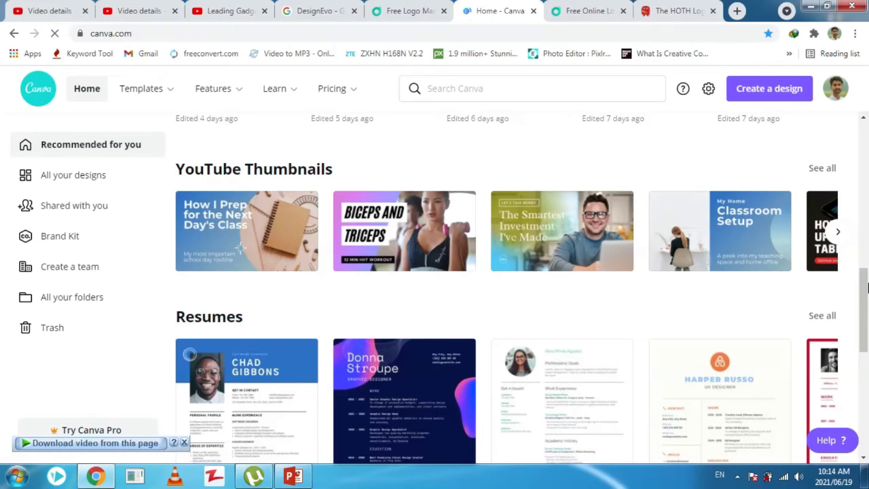
pyautogui.moveTo(866, 296); pyautogui.dragTo(866, 327)
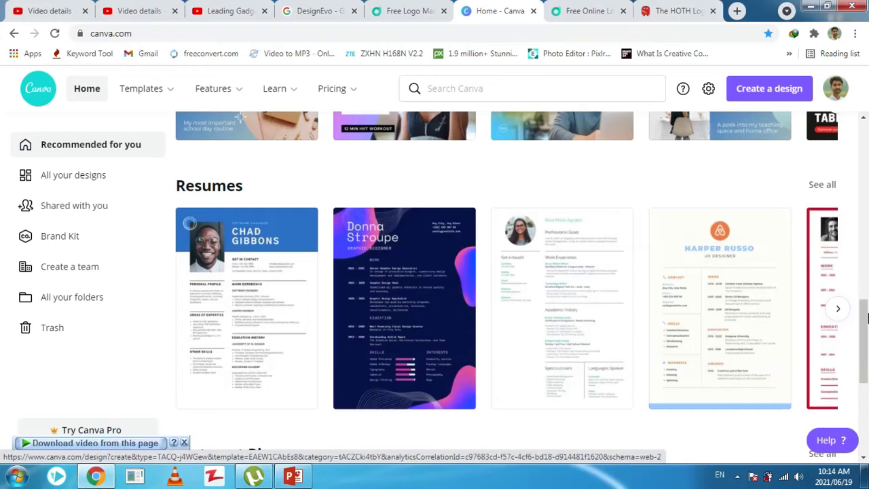
pyautogui.click(839, 311)
pyautogui.click(839, 310)
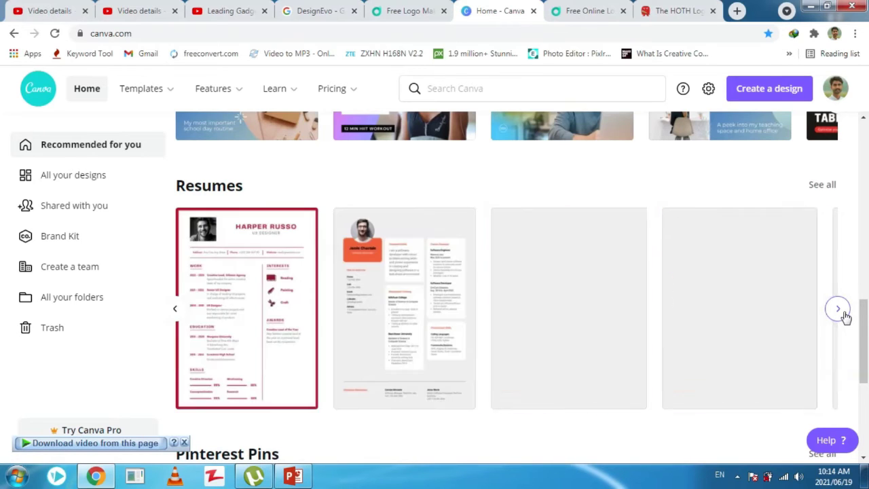
pyautogui.click(839, 311)
pyautogui.click(839, 311)
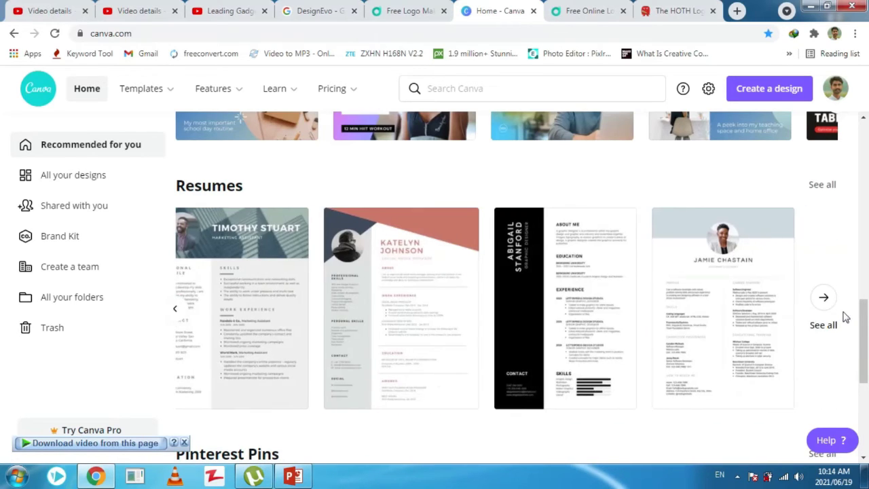
pyautogui.scroll(-2, 644, 316)
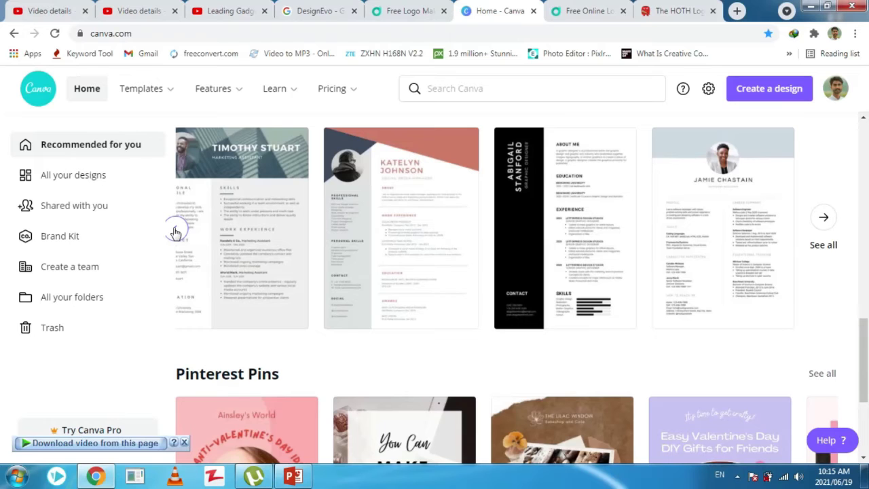
# - Scroll the Canva home page back up to the Presentation, Video, Logo, Poster shortcuts and Your designs
pyautogui.scroll(-2, 867, 378)
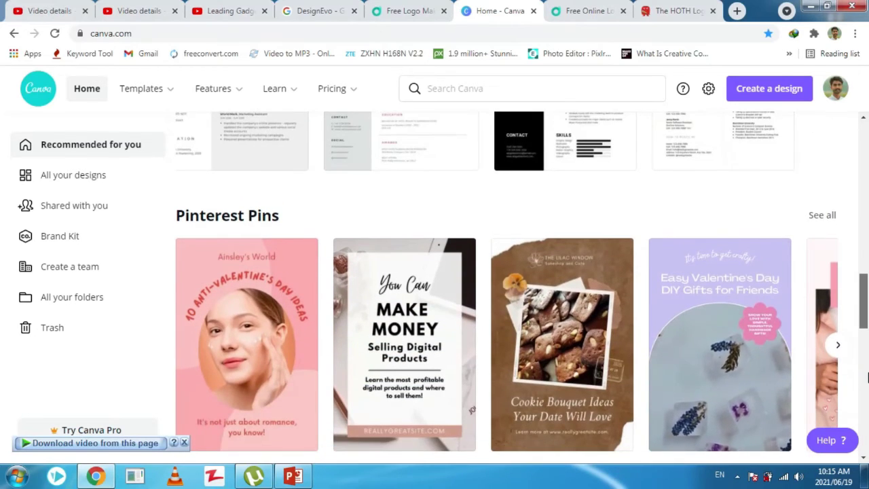
pyautogui.scroll(-2, 866, 378)
pyautogui.scroll(-1, 867, 409)
pyautogui.scroll(-1, 867, 414)
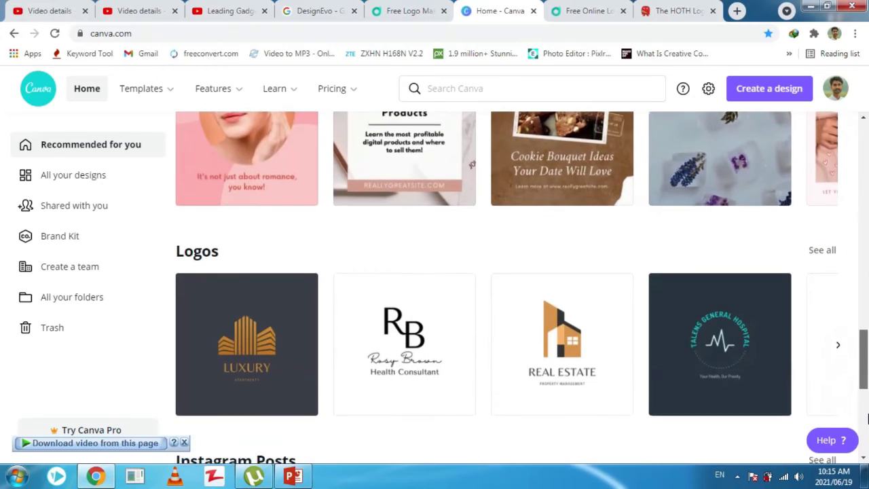
pyautogui.scroll(-1, 867, 423)
pyautogui.scroll(-1, 867, 423)
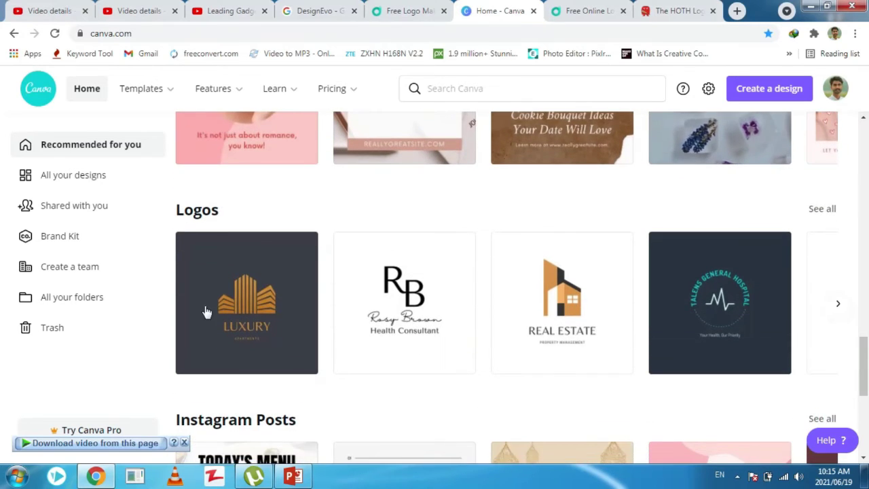
pyautogui.moveTo(866, 355); pyautogui.dragTo(865, 370)
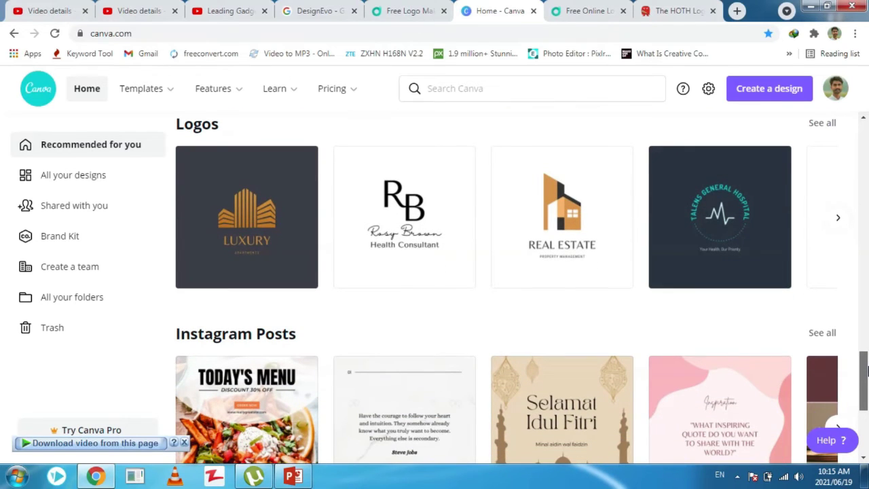
pyautogui.moveTo(865, 370); pyautogui.dragTo(866, 345)
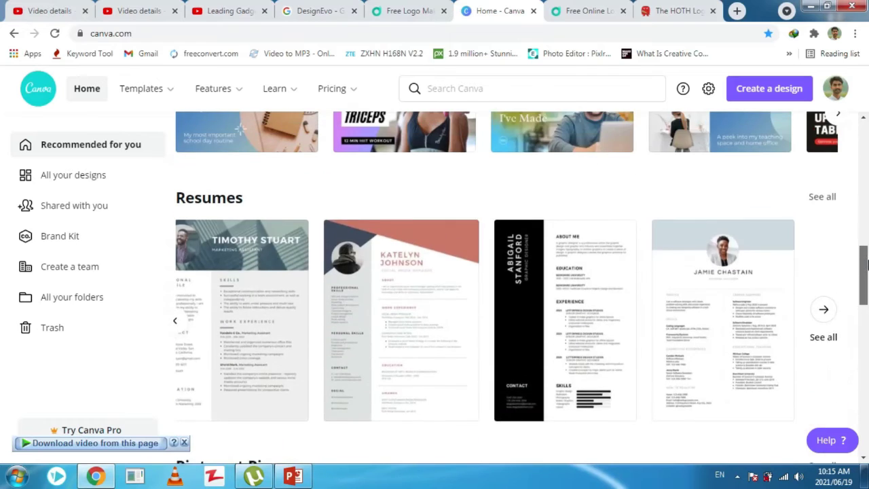
pyautogui.moveTo(866, 345)
pyautogui.mouseDown()
pyautogui.moveTo(866, 250)
pyautogui.moveTo(867, 433)
pyautogui.mouseUp()
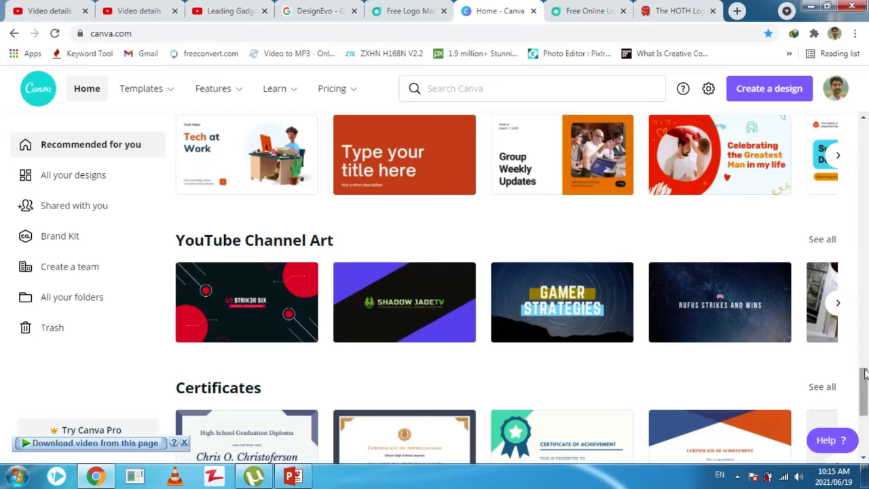
pyautogui.moveTo(865, 380); pyautogui.dragTo(867, 438)
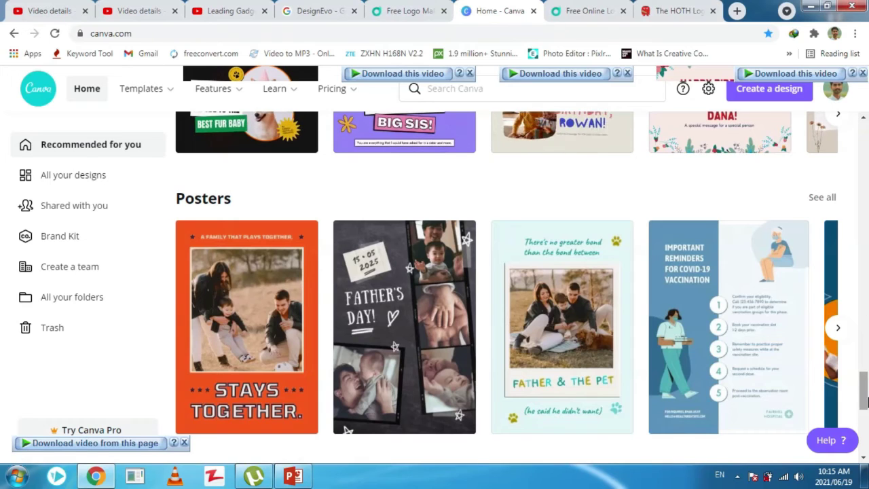
pyautogui.scroll(10, 865, 121)
pyautogui.scroll(4, 769, 95)
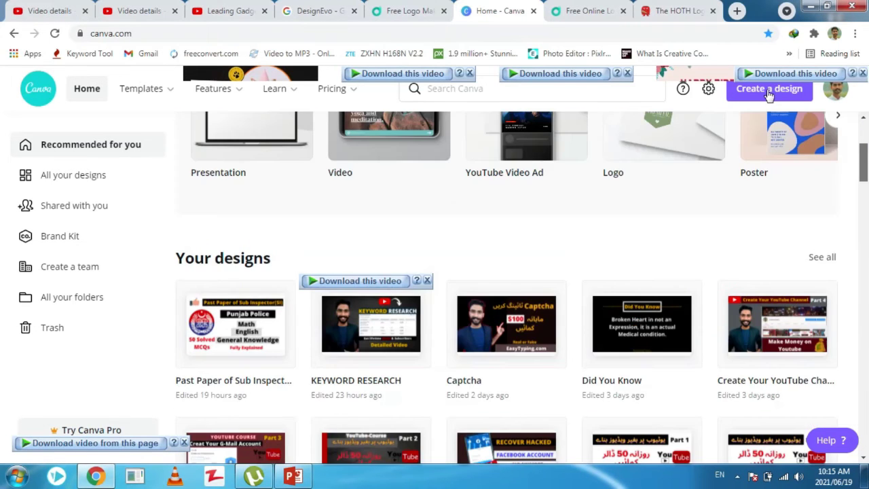
# - Create a new blank Canva Logo design and return to its 'Untitled design - Logo' tab
pyautogui.click(769, 89)
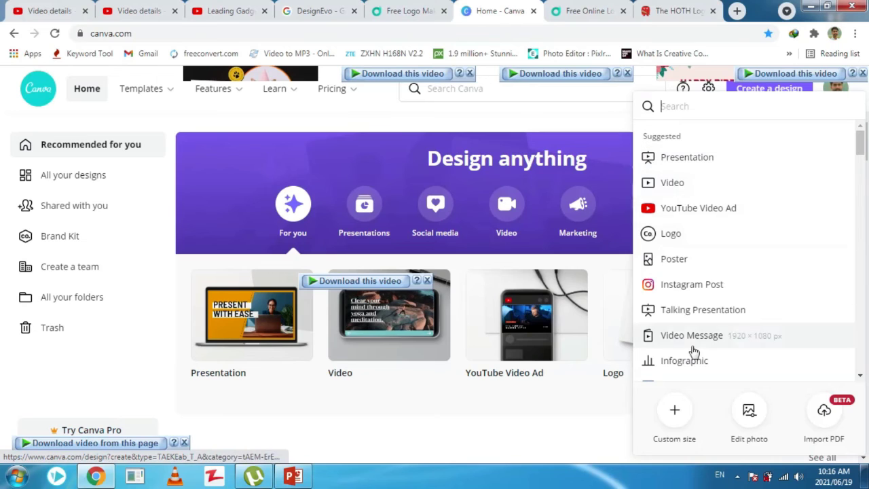
pyautogui.click(687, 233)
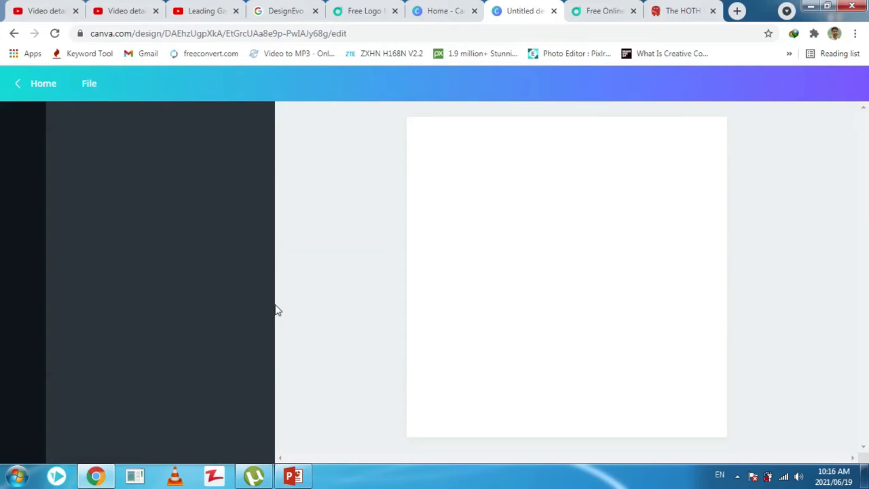
pyautogui.click(450, 12)
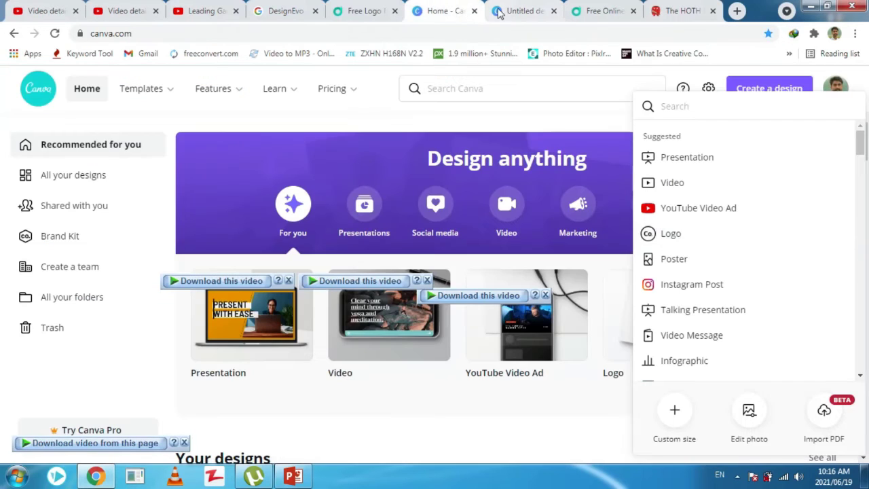
pyautogui.click(522, 12)
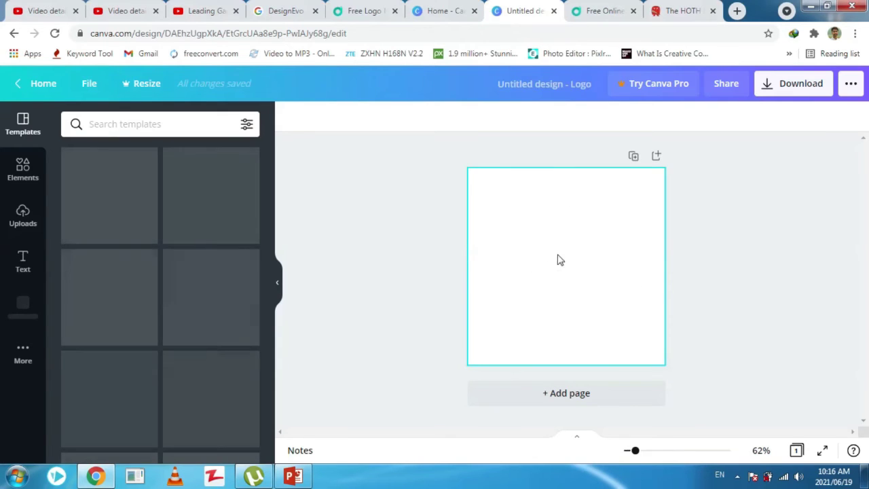
# - Show the Elements library and browse its categories and Recently used items beside the blank logo
pyautogui.click(20, 227)
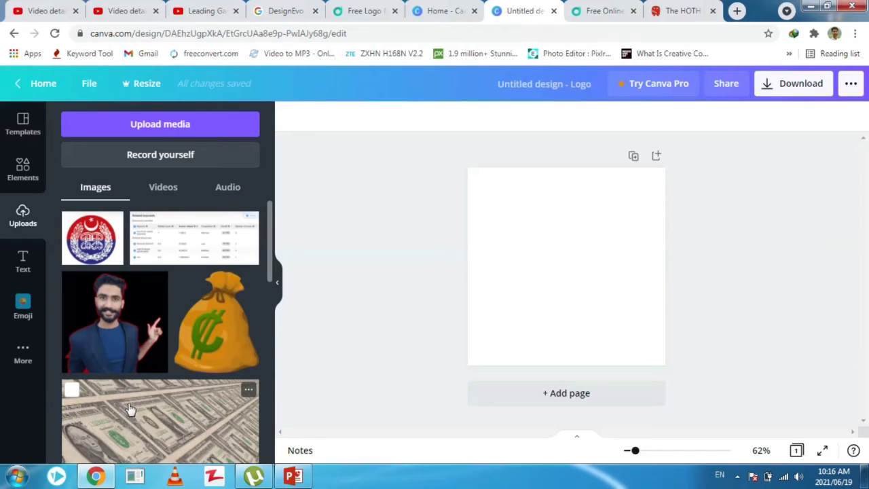
pyautogui.click(23, 174)
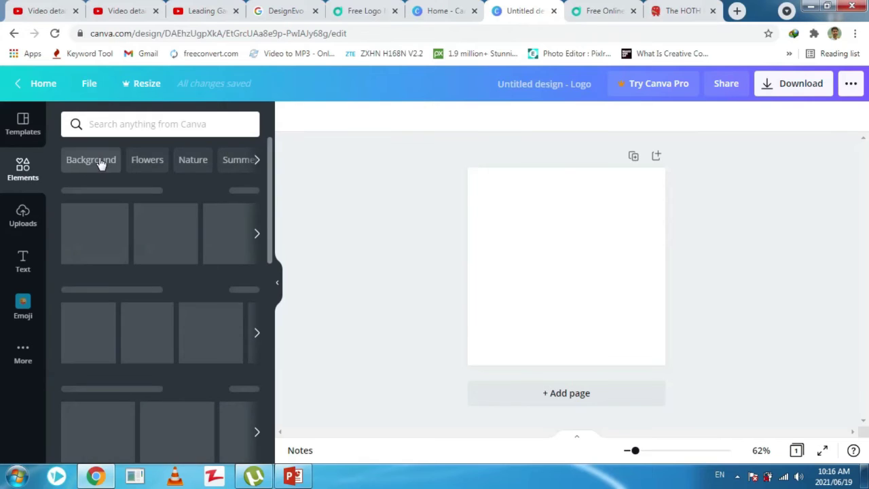
pyautogui.click(257, 167)
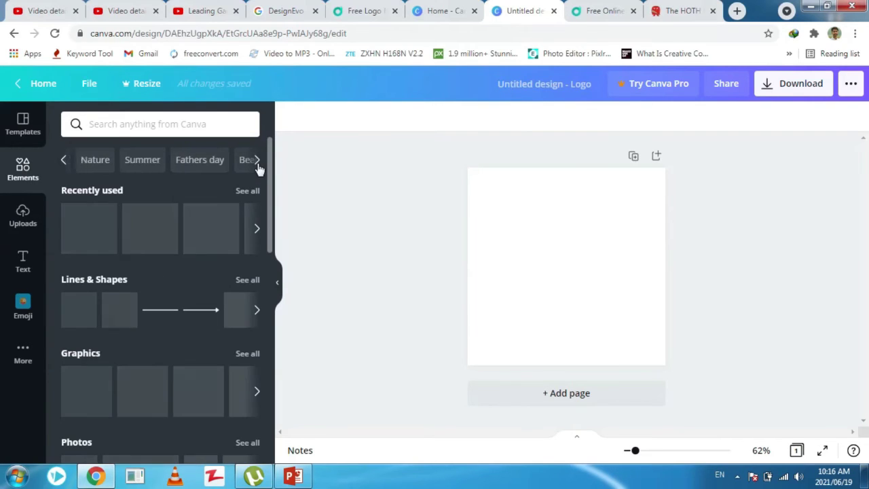
pyautogui.click(258, 163)
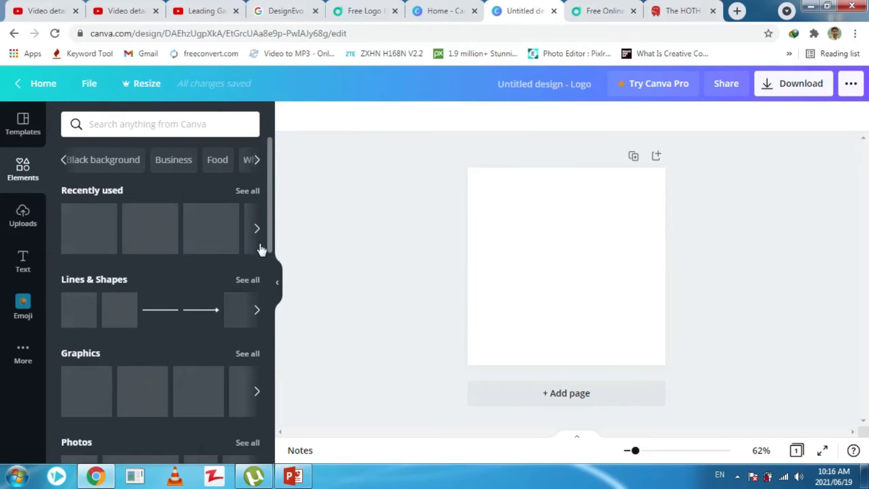
pyautogui.click(259, 163)
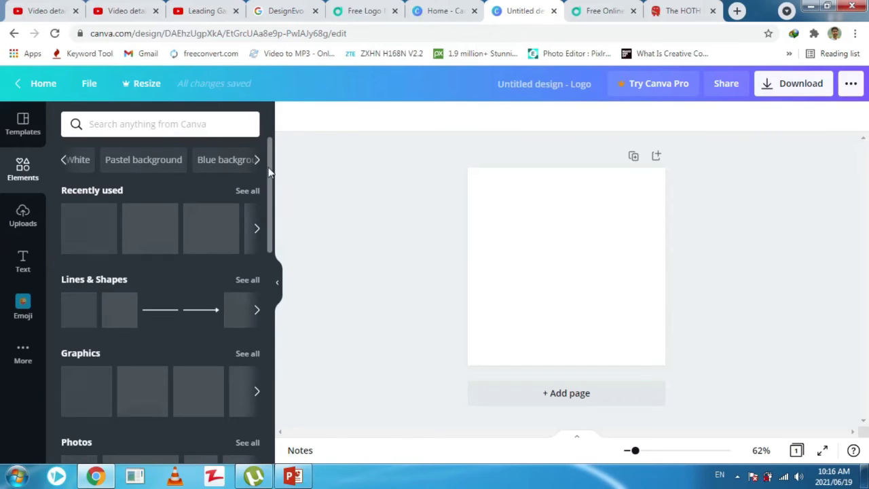
pyautogui.scroll(-4, 265, 258)
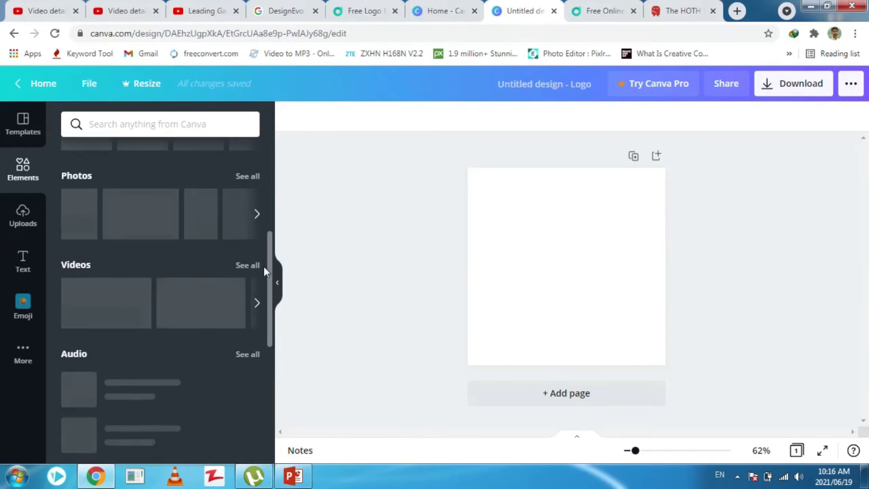
pyautogui.scroll(3, 263, 218)
pyautogui.click(263, 179)
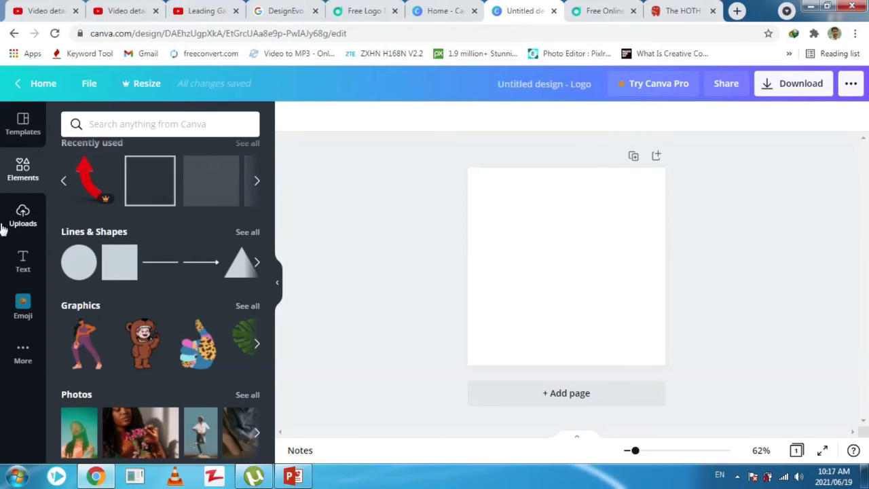
# - Add the square outline from Recently used onto the logo canvas
pyautogui.click(781, 93)
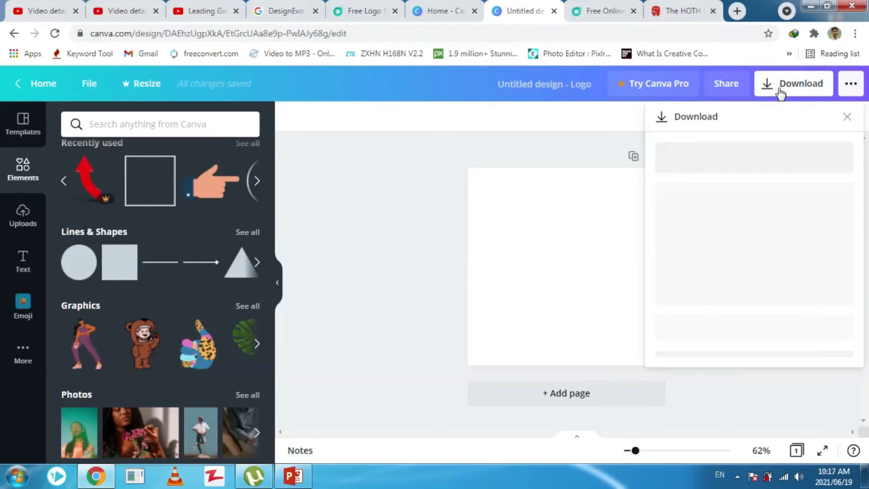
pyautogui.click(442, 17)
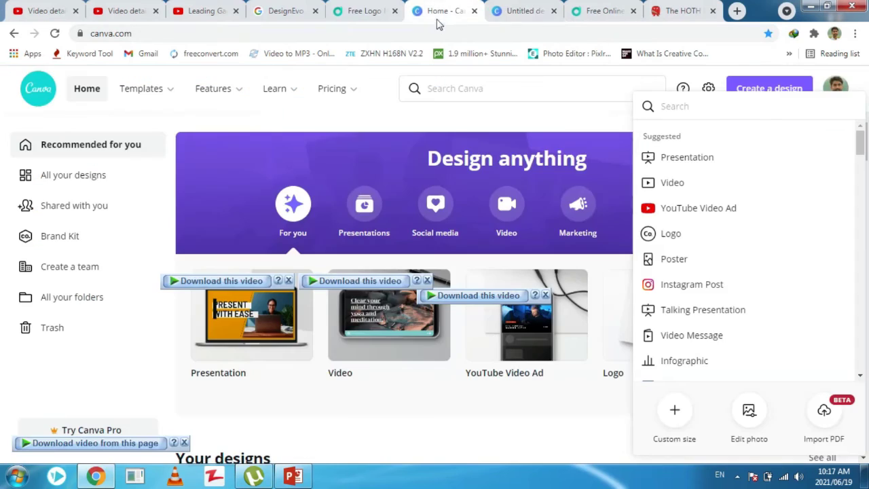
pyautogui.click(519, 11)
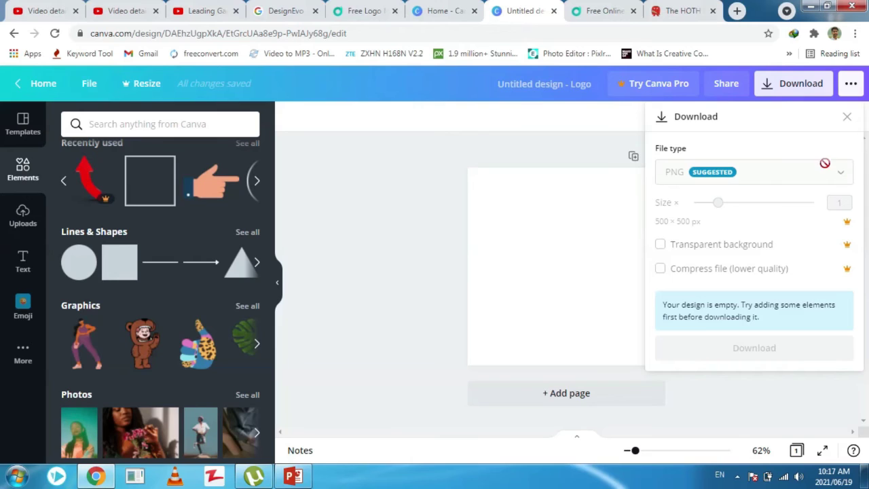
pyautogui.click(149, 183)
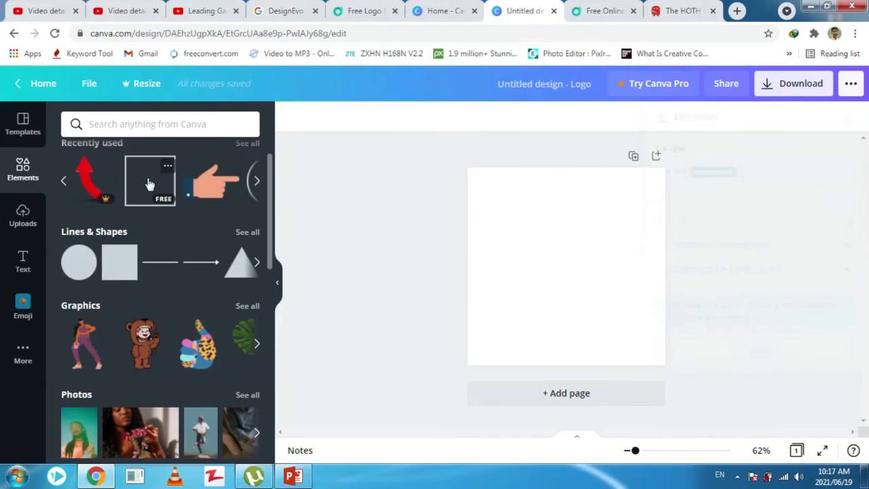
# - Download the logo design as a PNG file
pyautogui.click(807, 84)
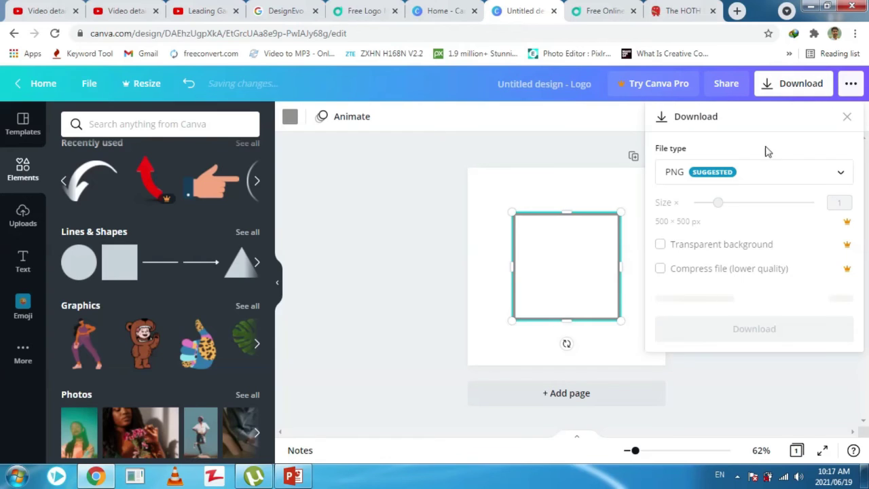
pyautogui.click(803, 174)
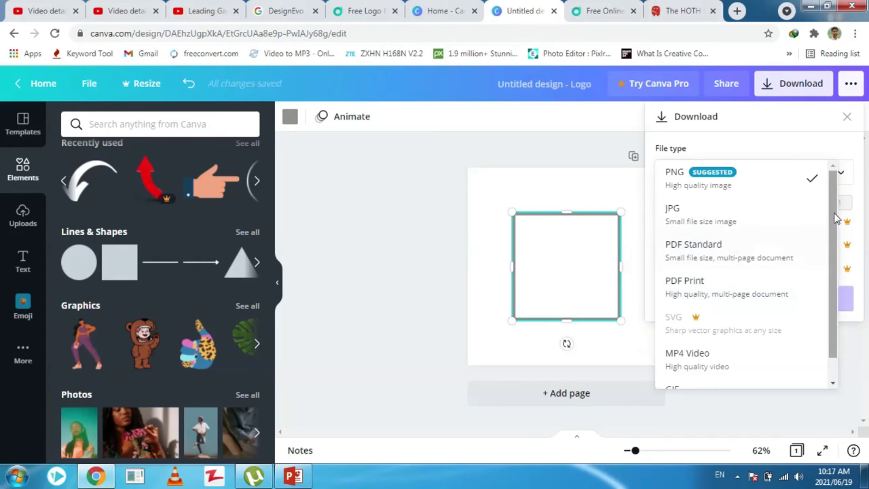
pyautogui.moveTo(832, 227); pyautogui.dragTo(831, 246)
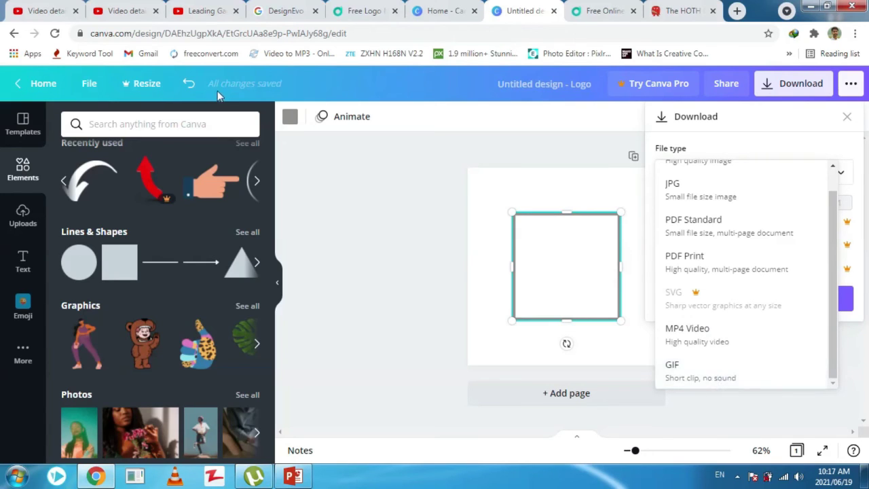
pyautogui.click(299, 127)
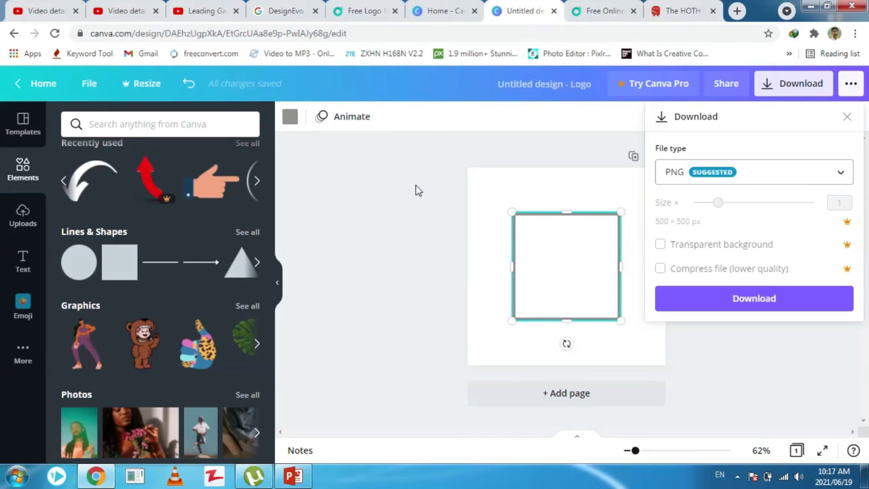
pyautogui.click(766, 303)
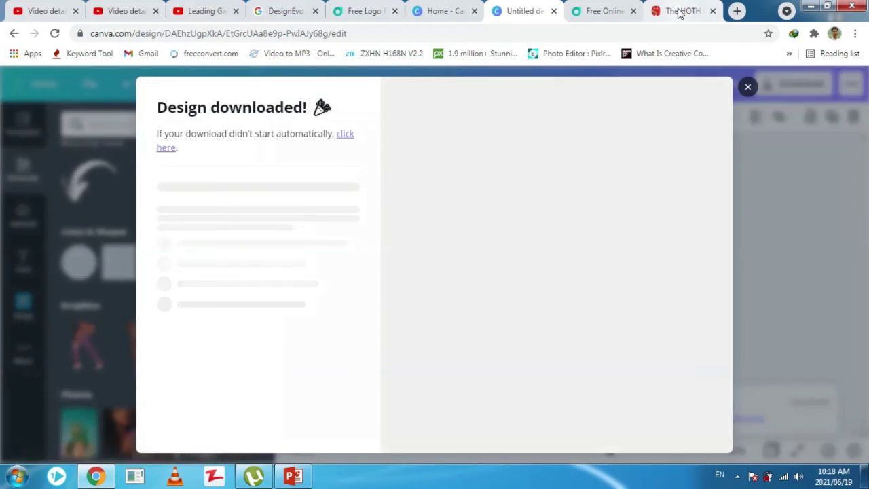
# - Decline The HOTH's notification request on its login page and focus the Password field
pyautogui.click(679, 12)
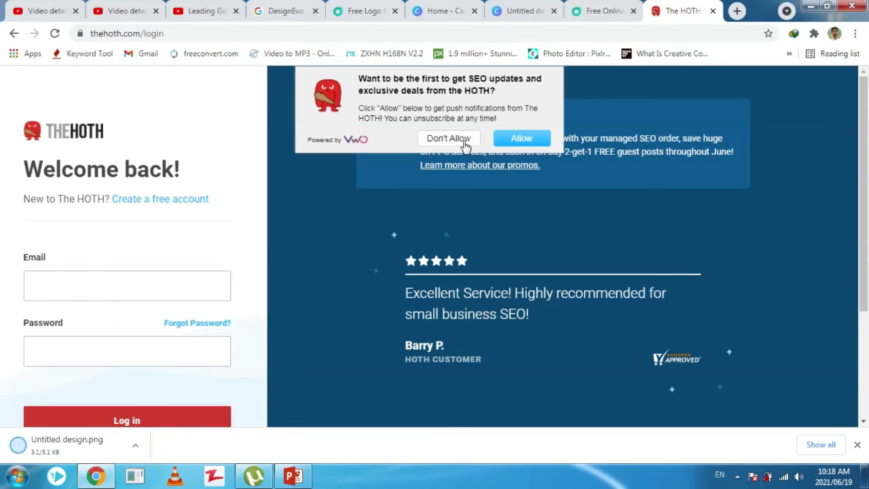
pyautogui.click(442, 139)
pyautogui.click(64, 351)
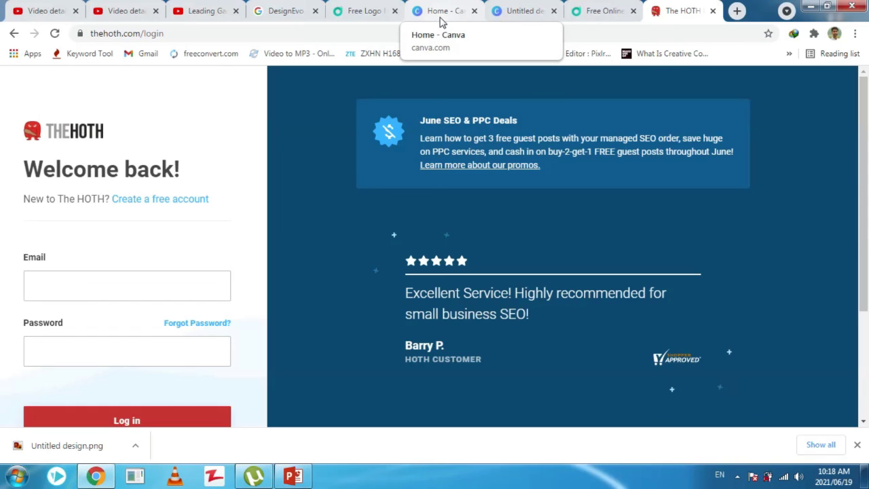
# - Check the DesignEvo teddy-bear logo, then return to the Canva design's 'Design downloaded!' confirmation
pyautogui.click(440, 21)
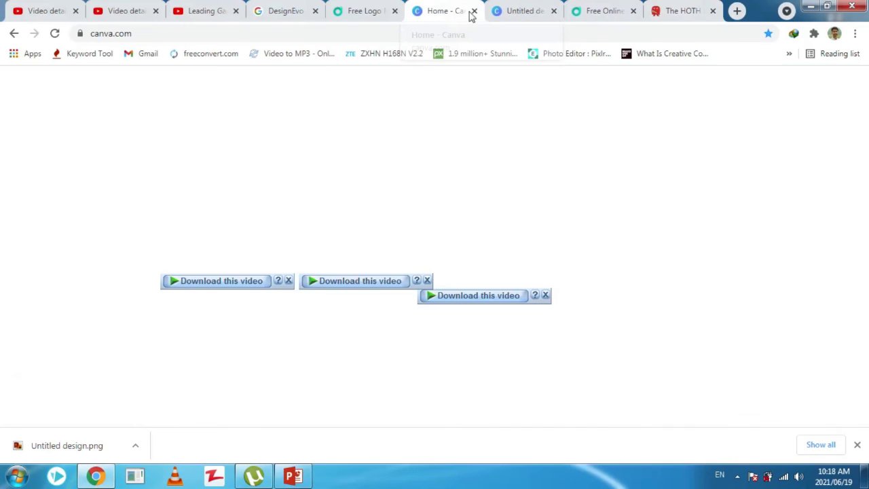
pyautogui.click(584, 14)
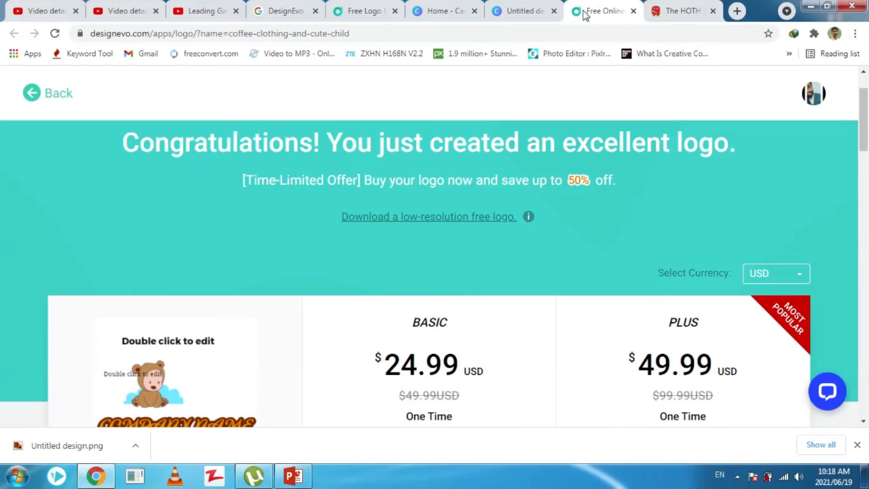
pyautogui.click(519, 20)
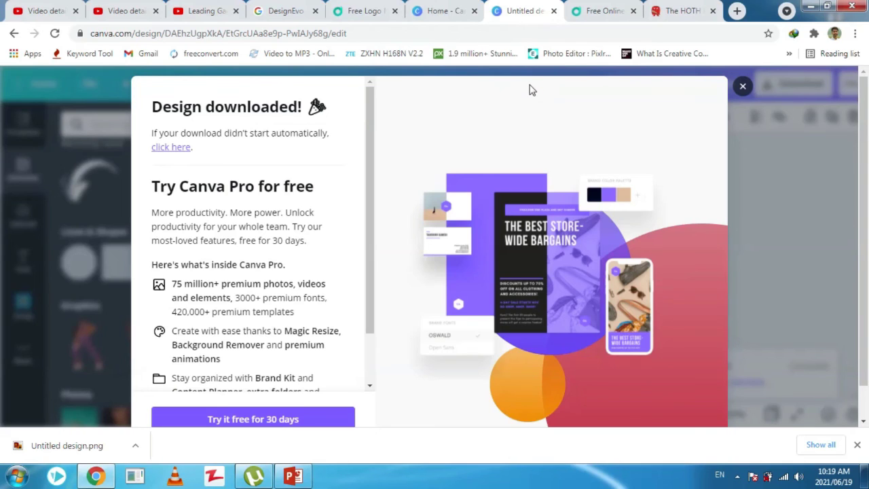
pyautogui.moveTo(388, 27)
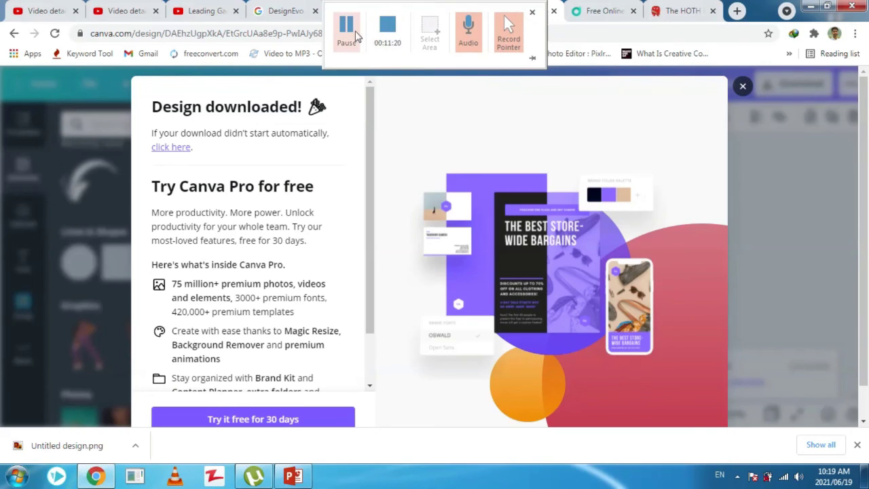